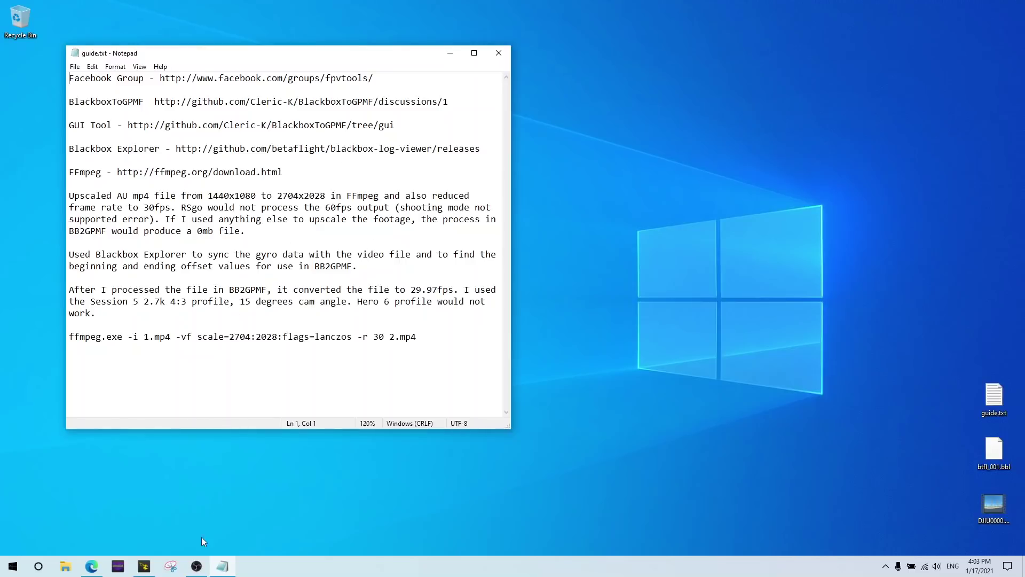
- Show guide.txt in Notepad with the BlackboxToGPMF, GUI Tool, Blackbox Explorer and FFmpeg links
{"action": "mouse_move", "coordinate": [144, 566]}
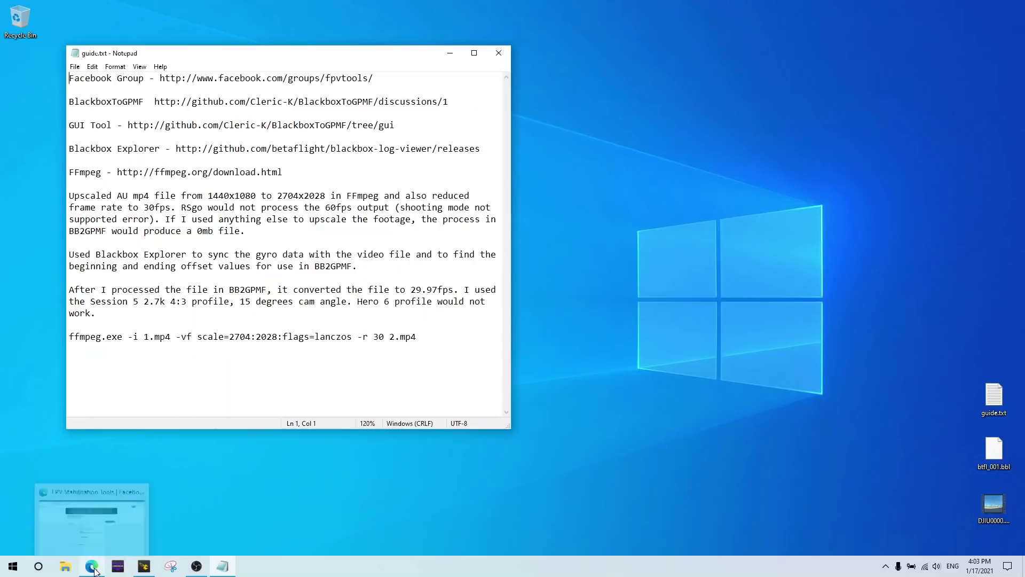
{"action": "left_click", "coordinate": [91, 520]}
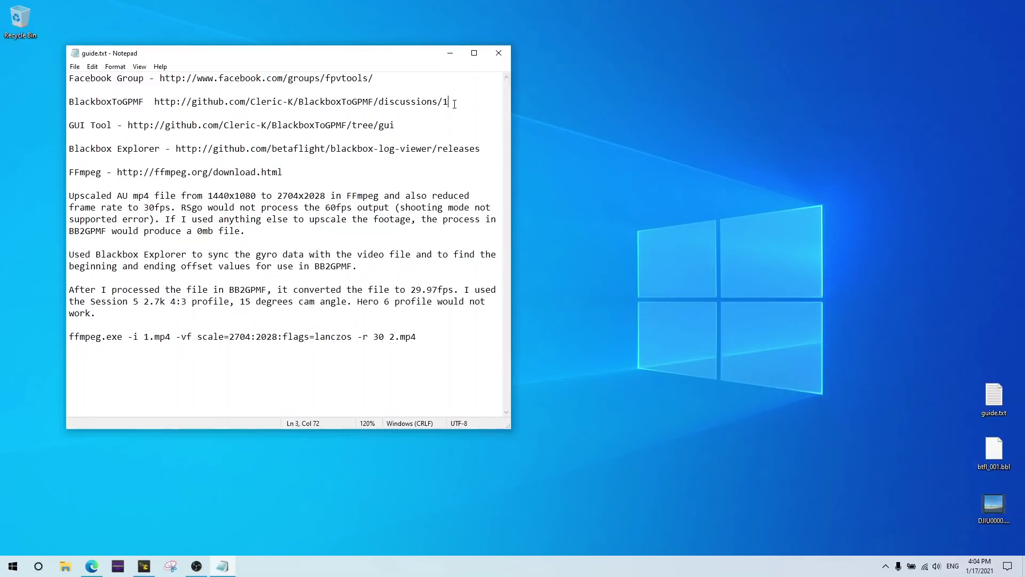
- Copy the BlackboxToGPMF discussion link from guide.txt and load it in a new Edge tab
{"action": "left_click_drag", "start_coordinate": [454, 104], "coordinate": [156, 104]}
{"action": "key", "text": "ctrl+c"}
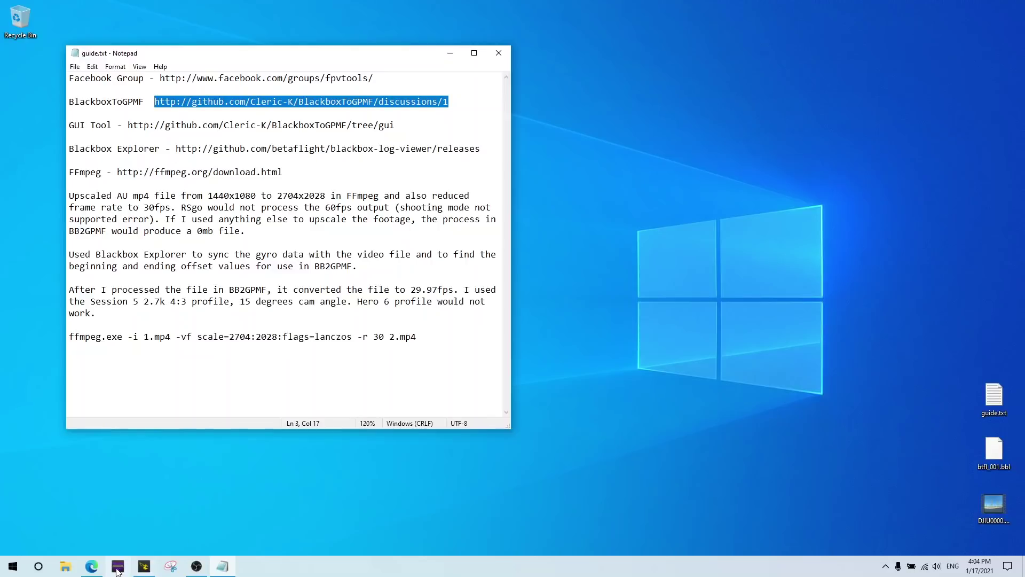
{"action": "left_click", "coordinate": [91, 565]}
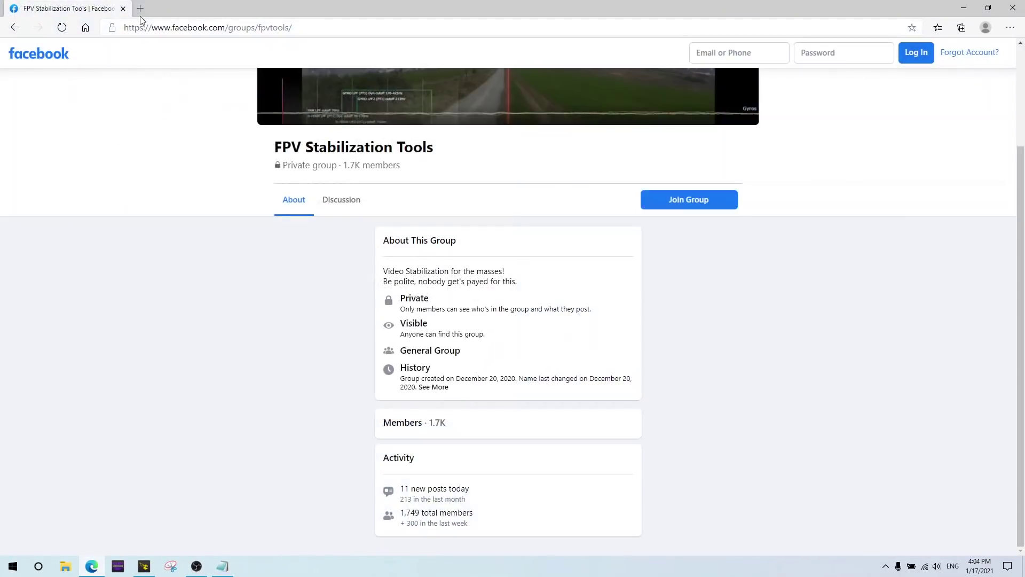
{"action": "left_click", "coordinate": [139, 8]}
{"action": "key", "text": "ctrl+v"}
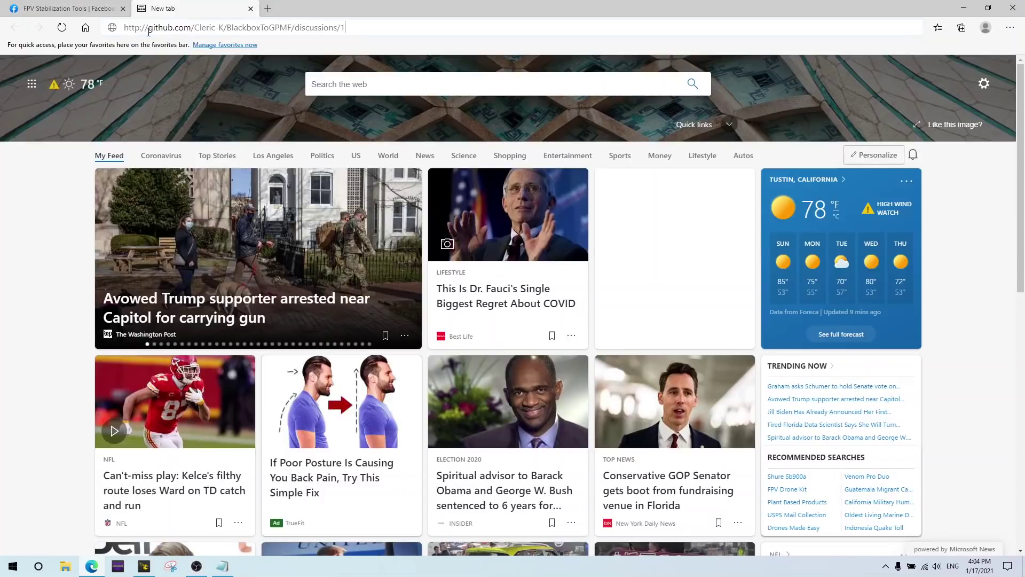
{"action": "key", "text": "Return"}
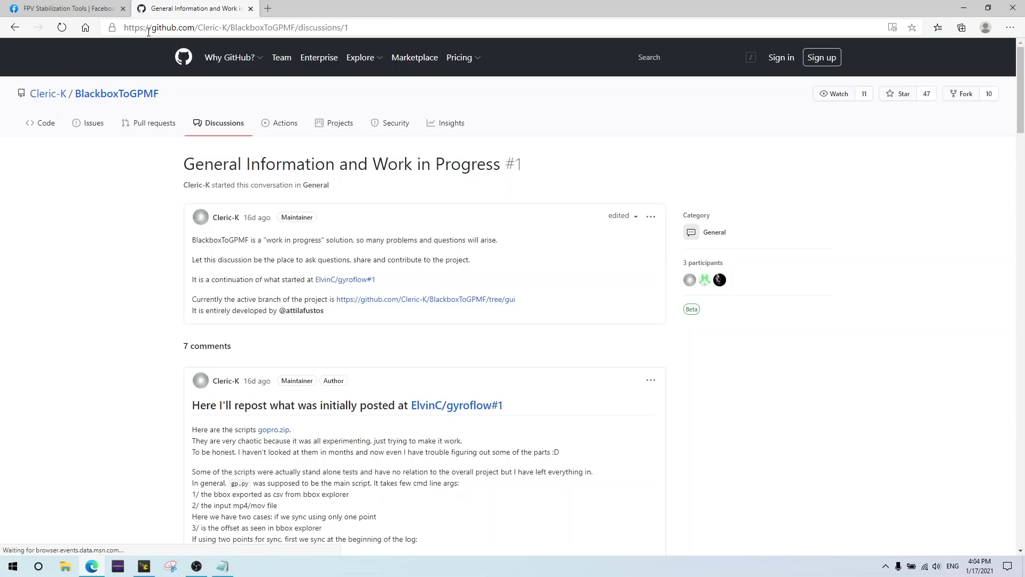
- Read through the 'General Information and Work in Progress' discussion, then return to the Facebook group tab
{"action": "scroll", "coordinate": [449, 229], "scroll_direction": "down", "scroll_amount": 4}
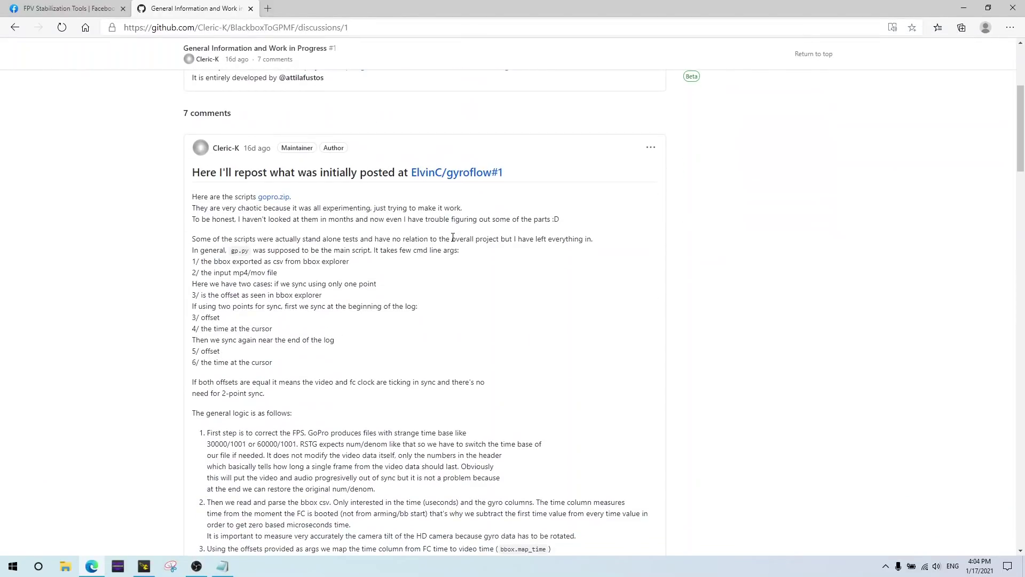
{"action": "scroll", "coordinate": [486, 254], "scroll_direction": "down", "scroll_amount": 1}
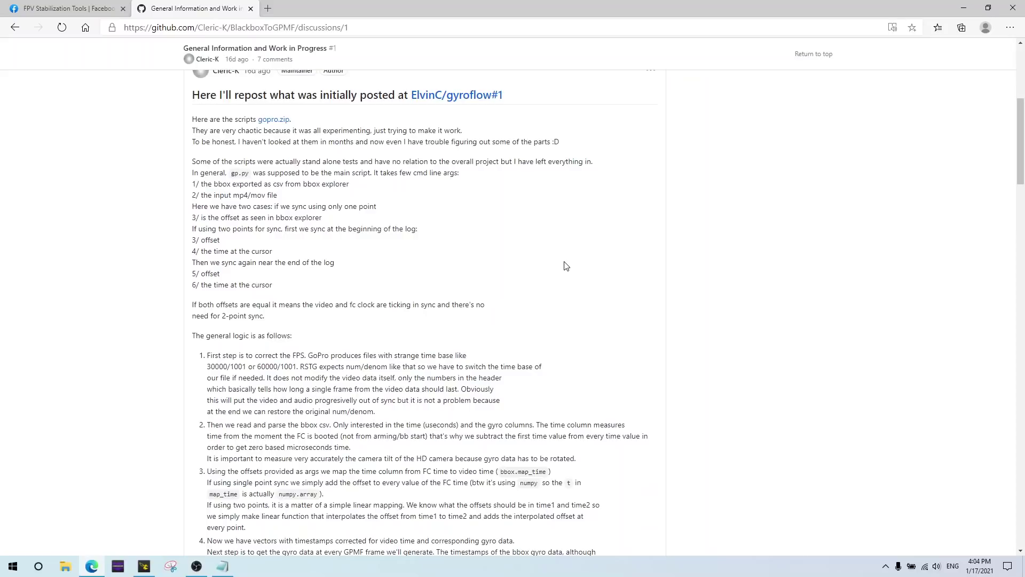
{"action": "scroll", "coordinate": [566, 265], "scroll_direction": "down", "scroll_amount": 5}
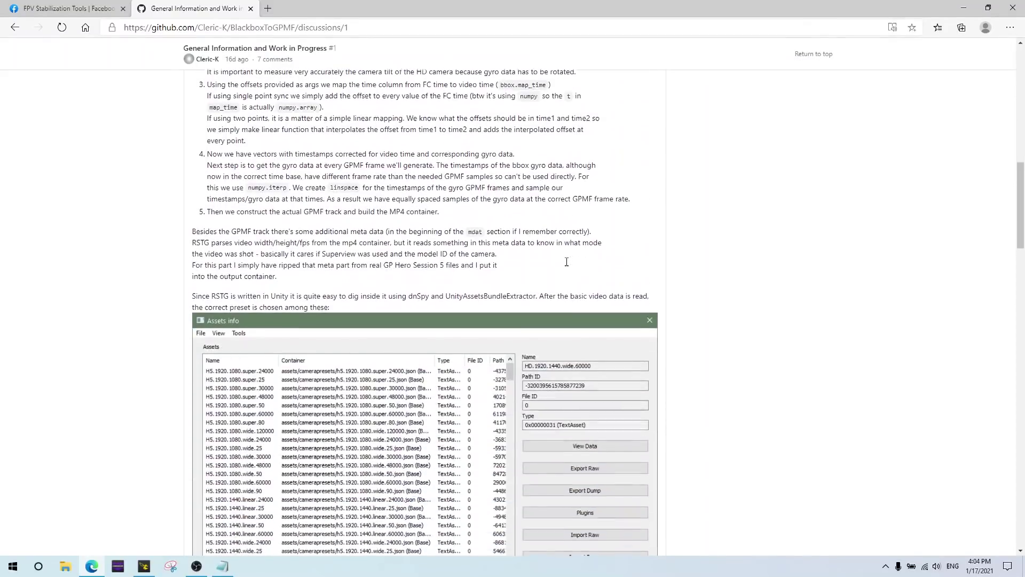
{"action": "scroll", "coordinate": [566, 262], "scroll_direction": "down", "scroll_amount": 4}
{"action": "scroll", "coordinate": [567, 266], "scroll_direction": "down", "scroll_amount": 1}
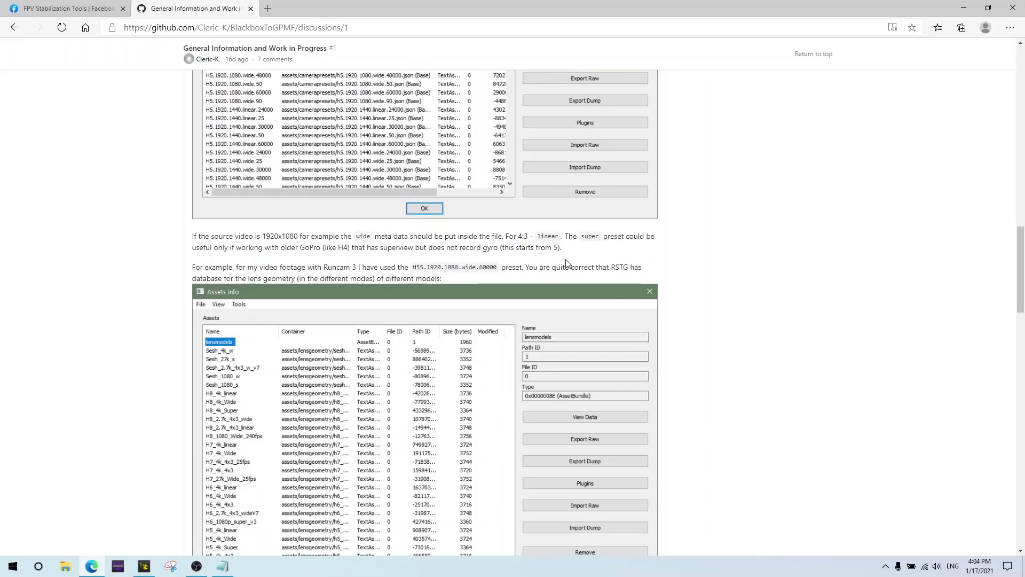
{"action": "scroll", "coordinate": [566, 263], "scroll_direction": "down", "scroll_amount": 5}
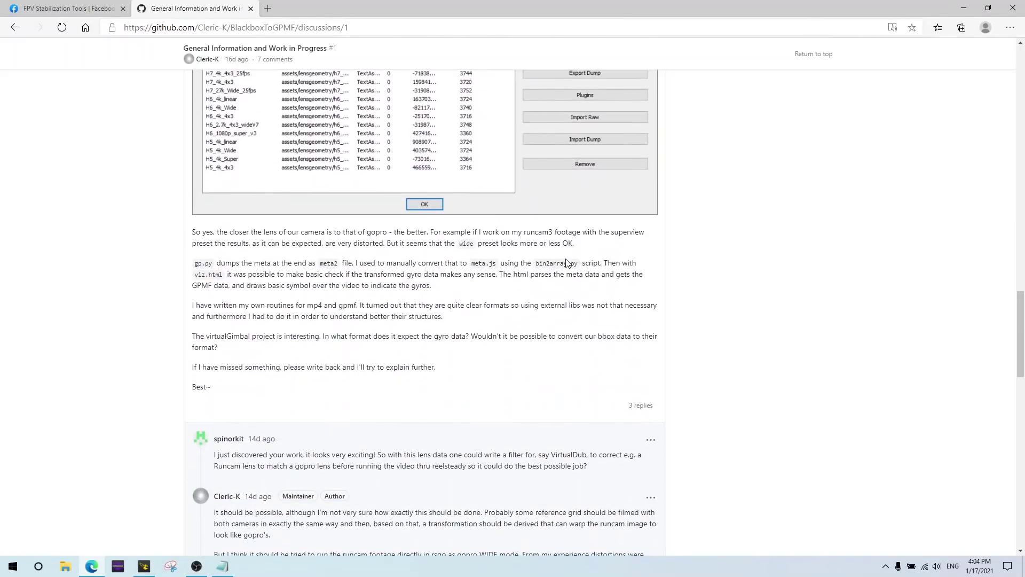
{"action": "scroll", "coordinate": [567, 261], "scroll_direction": "down", "scroll_amount": 2}
{"action": "scroll", "coordinate": [567, 262], "scroll_direction": "up", "scroll_amount": 9}
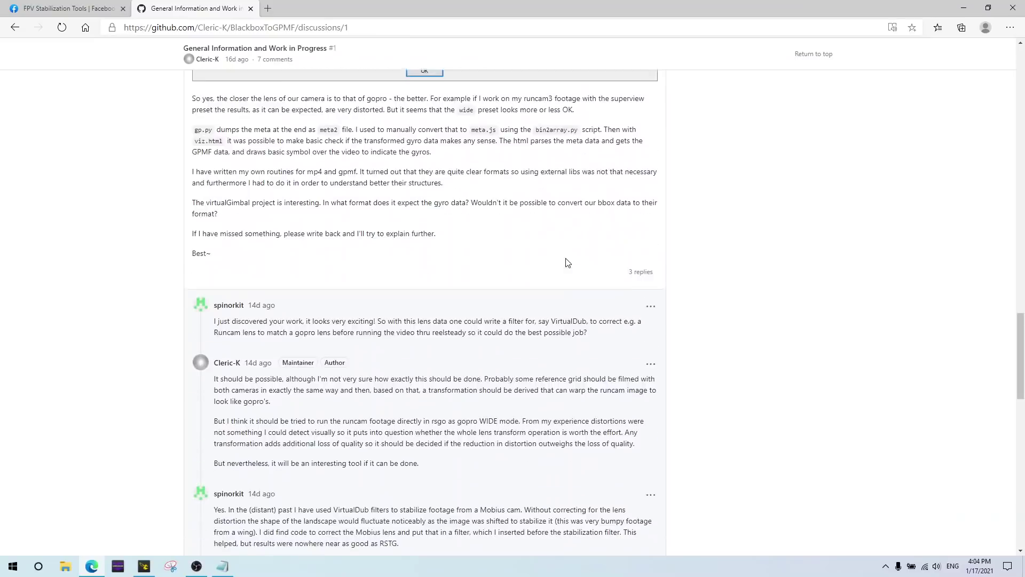
{"action": "scroll", "coordinate": [566, 259], "scroll_direction": "down", "scroll_amount": 7}
{"action": "scroll", "coordinate": [567, 260], "scroll_direction": "up", "scroll_amount": 1}
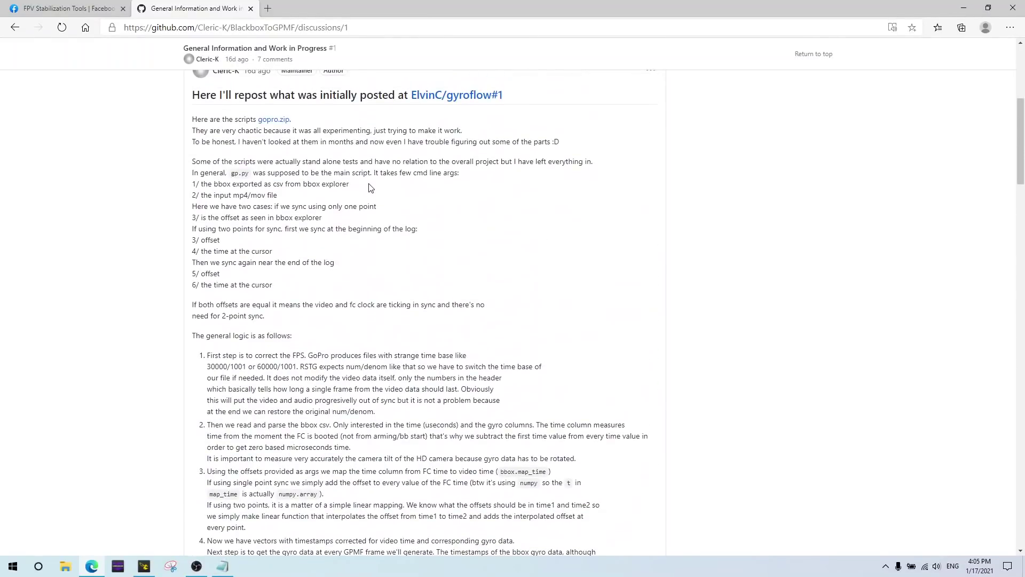
{"action": "scroll", "coordinate": [371, 187], "scroll_direction": "down", "scroll_amount": 10}
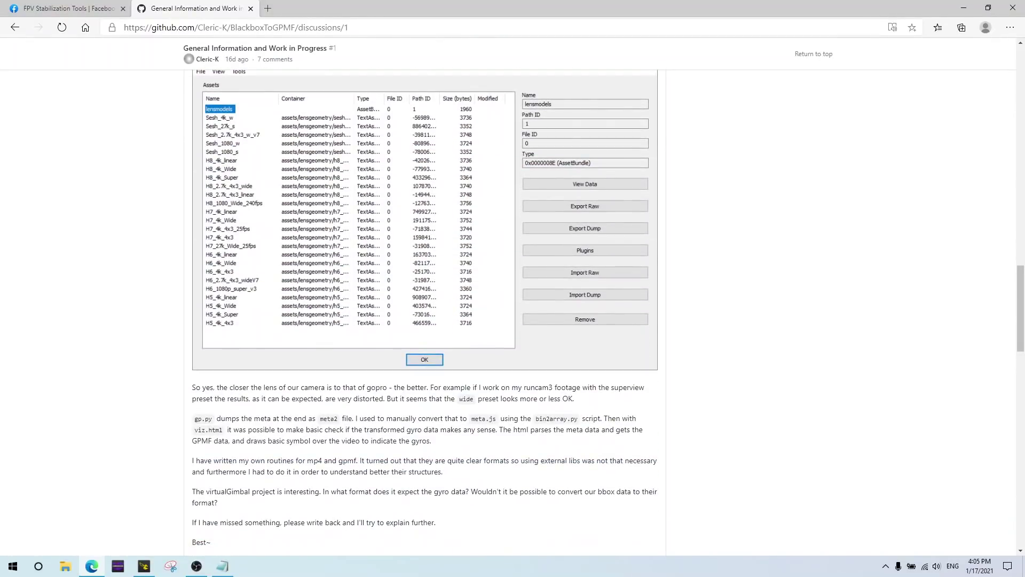
{"action": "left_click", "coordinate": [45, 11]}
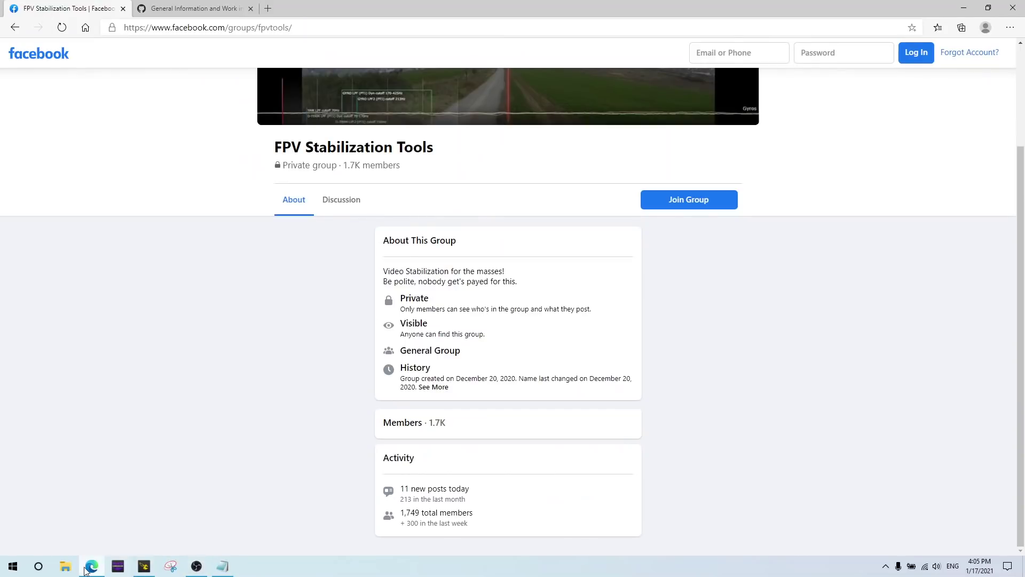
- Open the GUI Tool link from the guide and check the gui branch's windows folder for gp.exe
{"action": "left_click", "coordinate": [223, 566]}
{"action": "left_click_drag", "start_coordinate": [130, 127], "coordinate": [318, 135]}
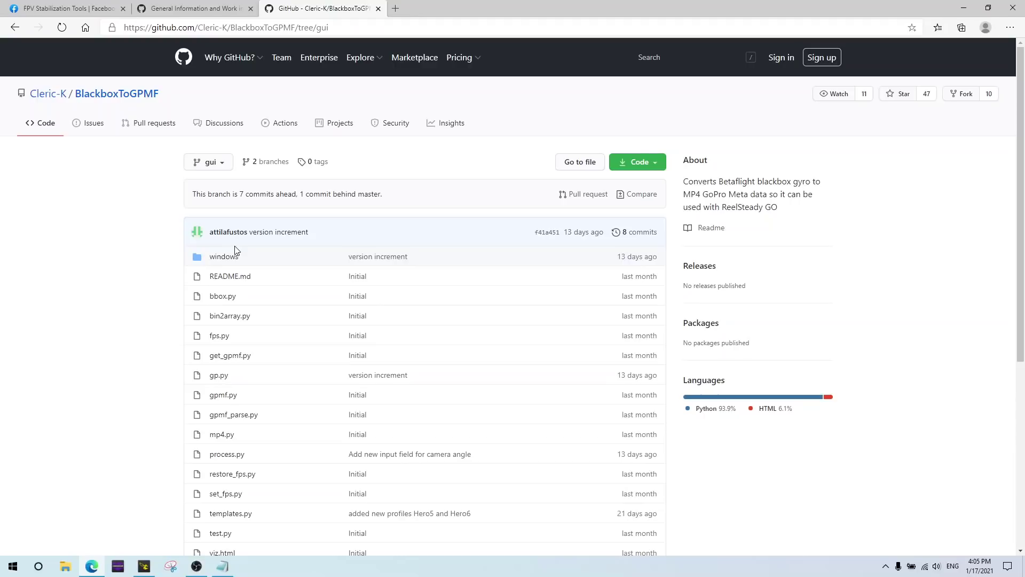
{"action": "scroll", "coordinate": [155, 299], "scroll_direction": "down", "scroll_amount": 4}
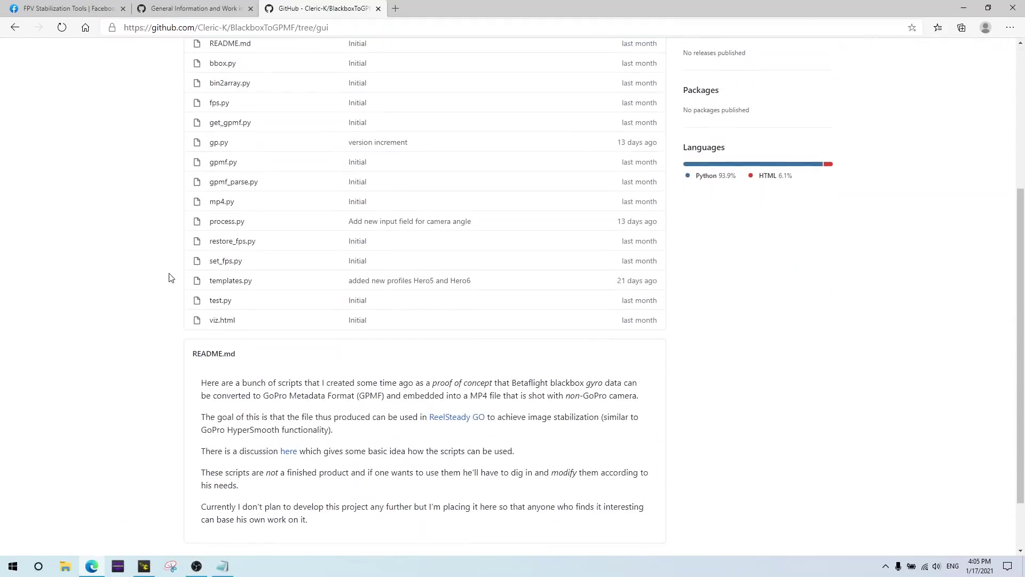
{"action": "scroll", "coordinate": [170, 277], "scroll_direction": "up", "scroll_amount": 3}
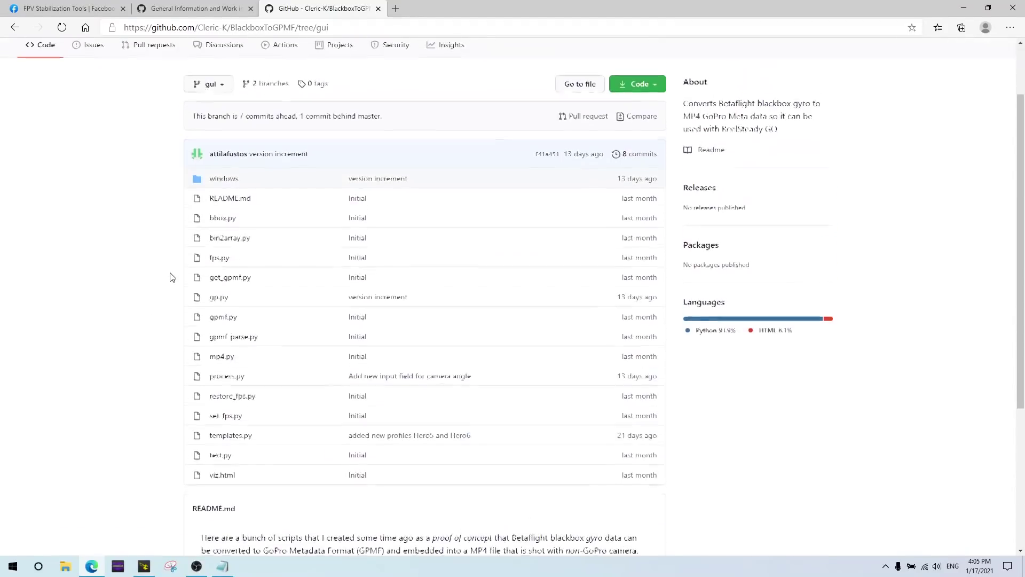
{"action": "left_click", "coordinate": [225, 182]}
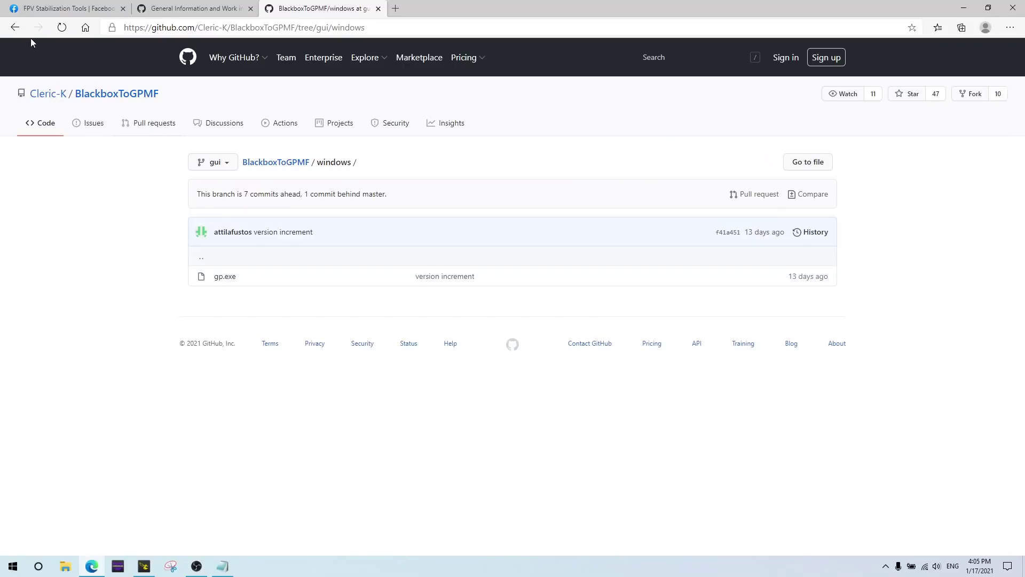
{"action": "left_click", "coordinate": [15, 27]}
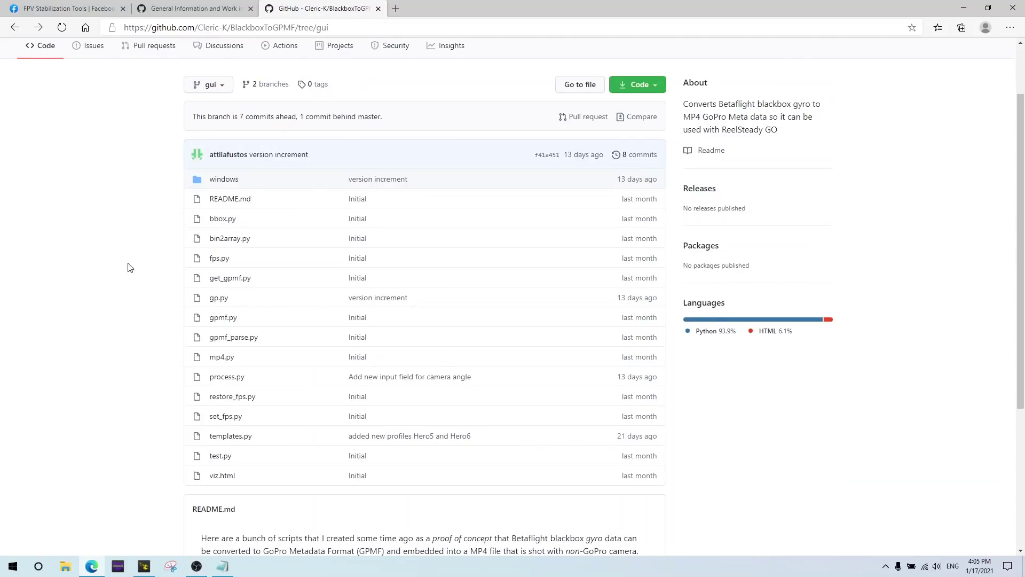
- Download the gui branch as BlackboxToGPMF-gui.zip (24.4 MB), then minimize Edge
{"action": "left_click", "coordinate": [657, 87]}
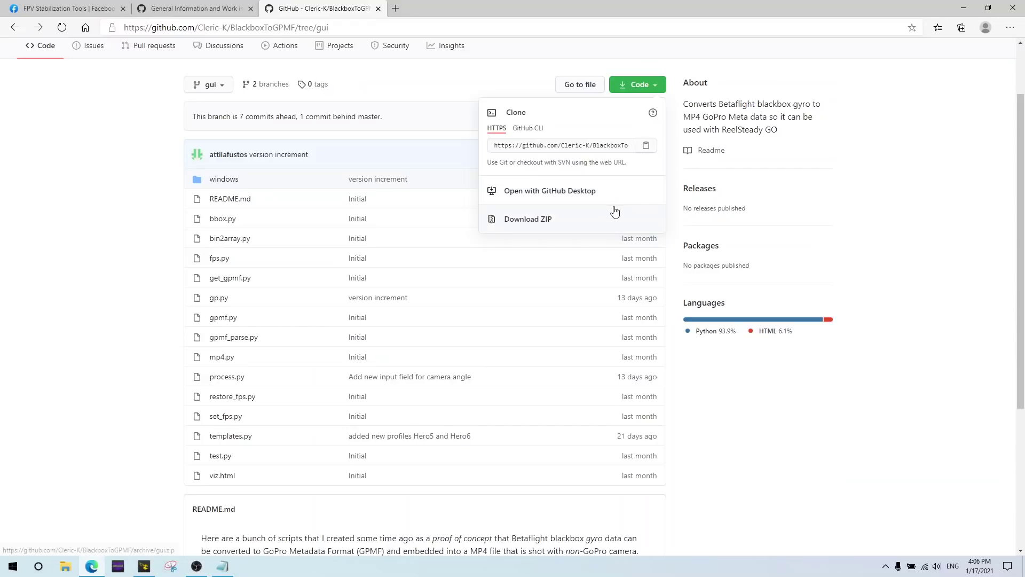
{"action": "left_click", "coordinate": [516, 224]}
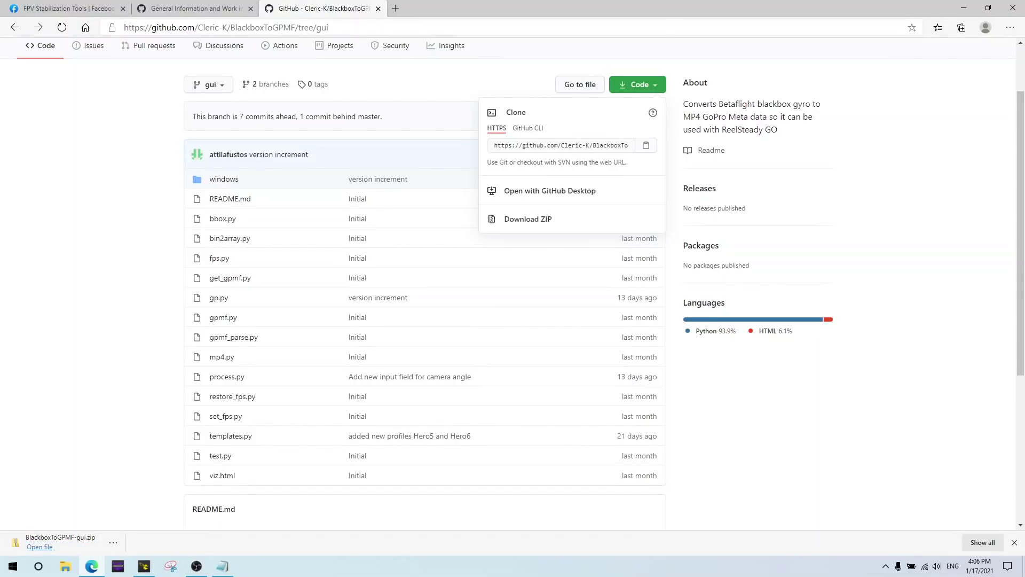
{"action": "left_click", "coordinate": [908, 128]}
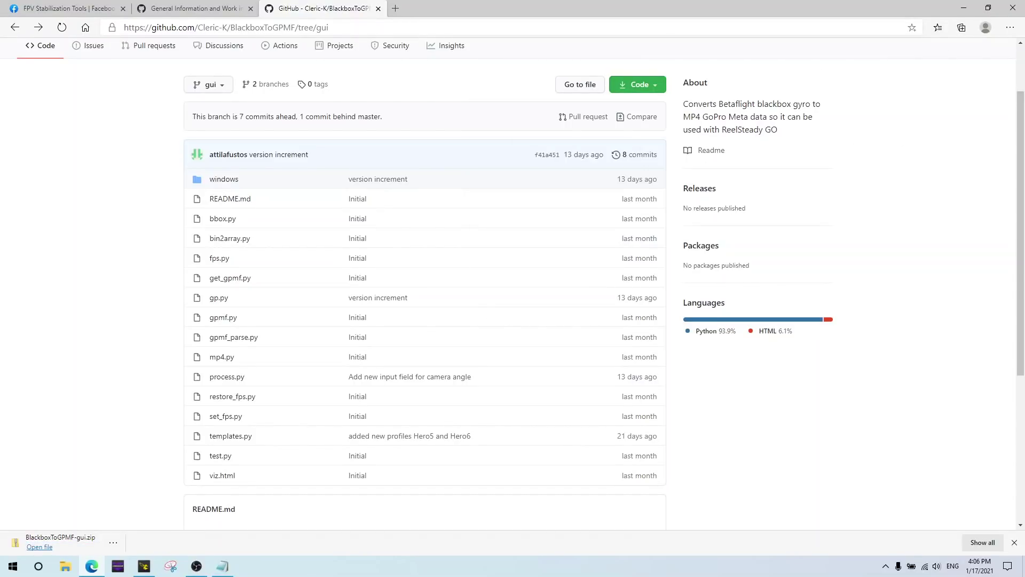
{"action": "left_click", "coordinate": [964, 8]}
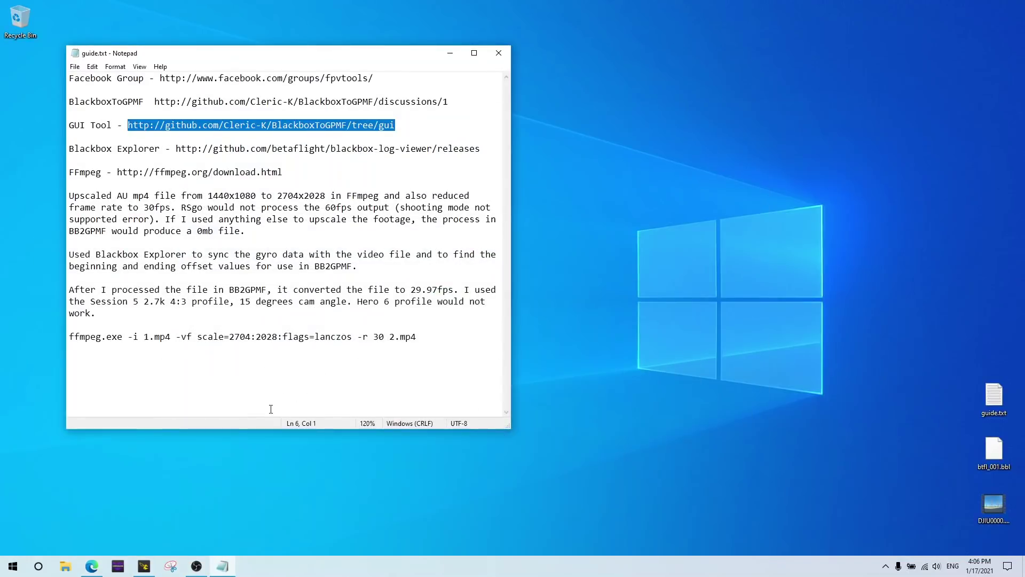
- Extract BlackboxToGPMF-gui.zip from Downloads into the suggested BlackboxToGPMF-gui folder
{"action": "left_click", "coordinate": [65, 566]}
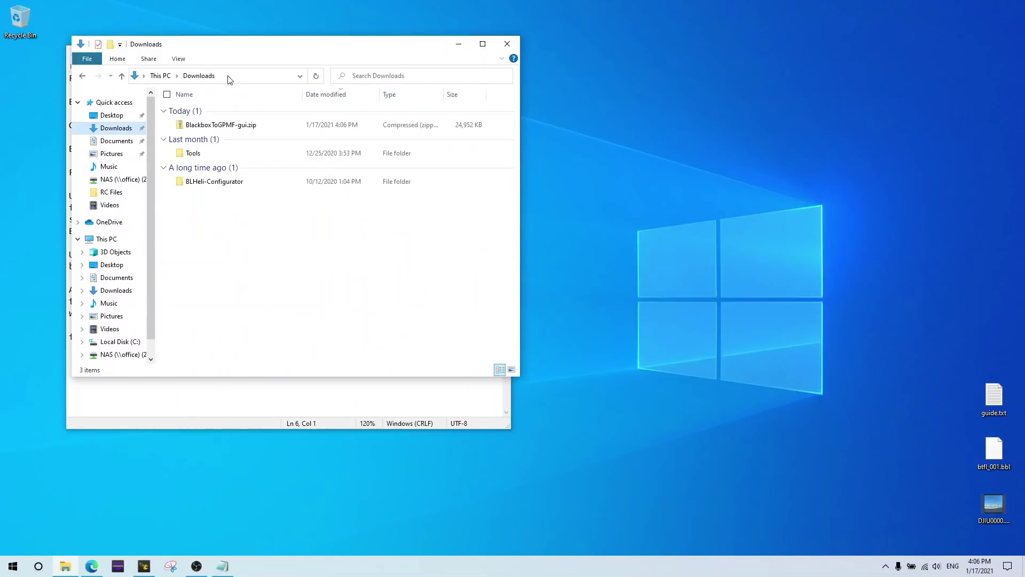
{"action": "left_click_drag", "start_coordinate": [241, 45], "coordinate": [250, 60]}
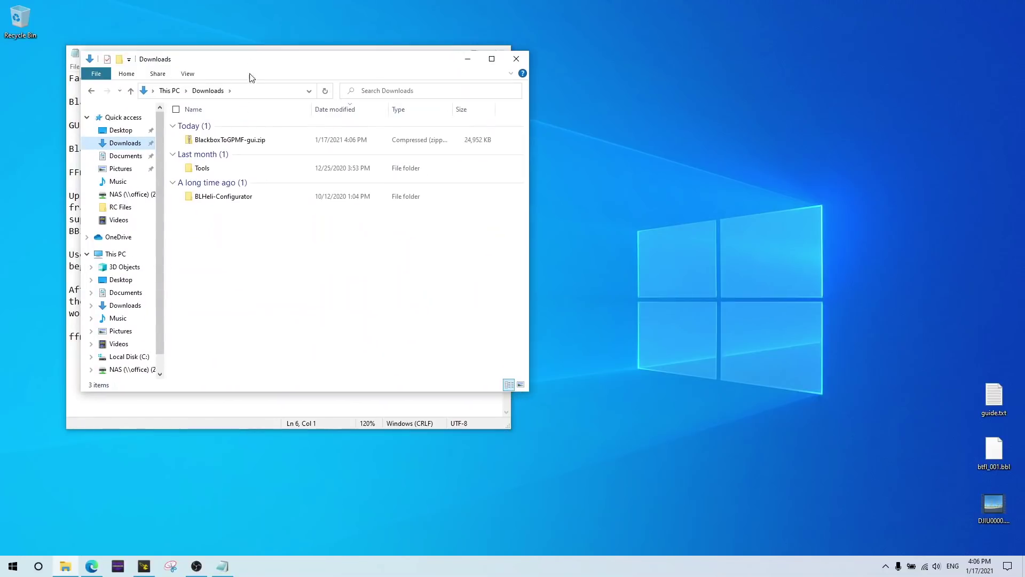
{"action": "right_click", "coordinate": [231, 145]}
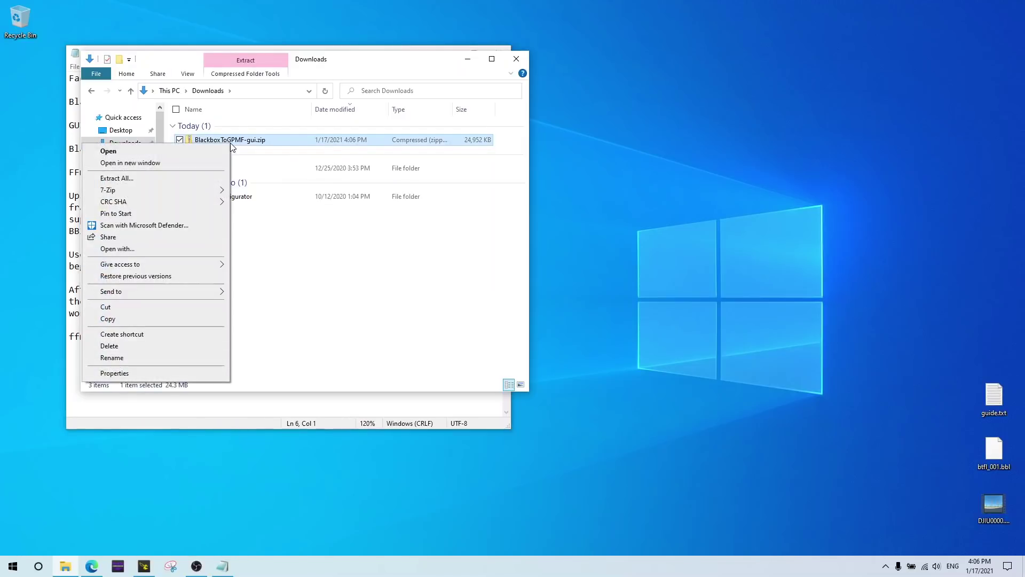
{"action": "left_click", "coordinate": [208, 178]}
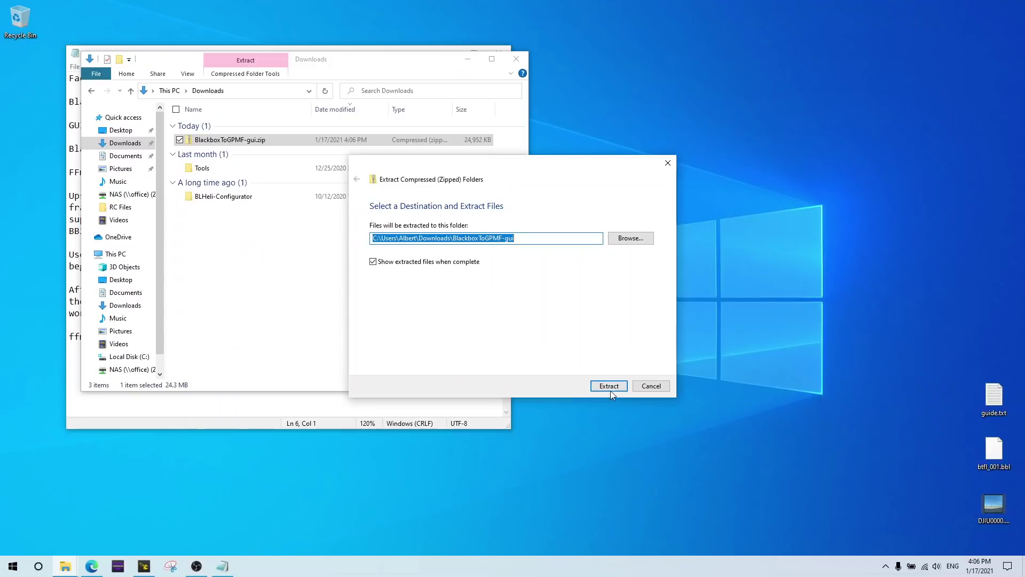
{"action": "left_click", "coordinate": [609, 387]}
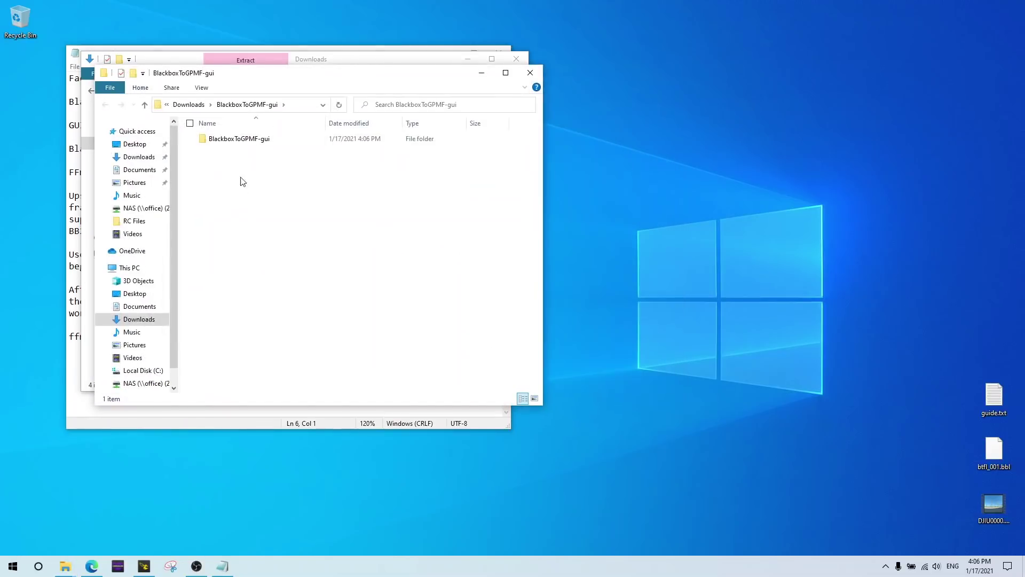
{"action": "left_click_drag", "start_coordinate": [324, 75], "coordinate": [403, 151]}
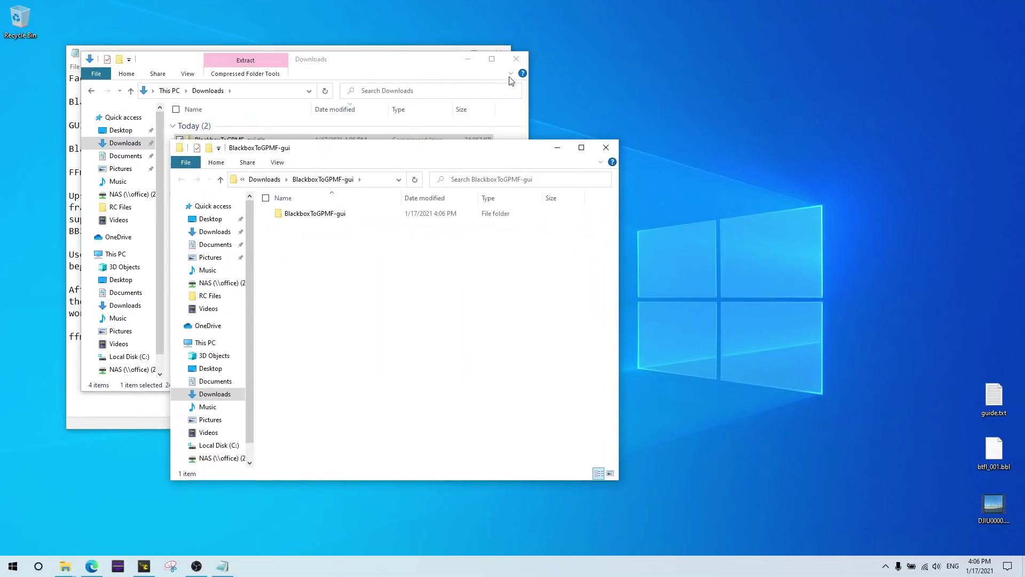
- Close the zipped window and confirm the extracted windows subfolder holds gp.exe (25,219 KB)
{"action": "left_click", "coordinate": [516, 59]}
{"action": "double_click", "coordinate": [332, 214]}
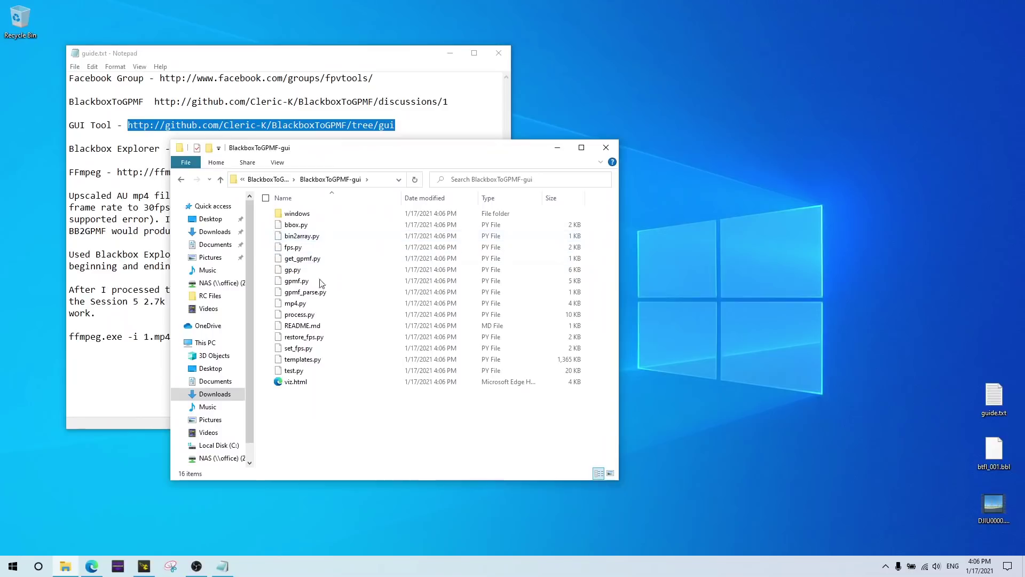
{"action": "double_click", "coordinate": [307, 214]}
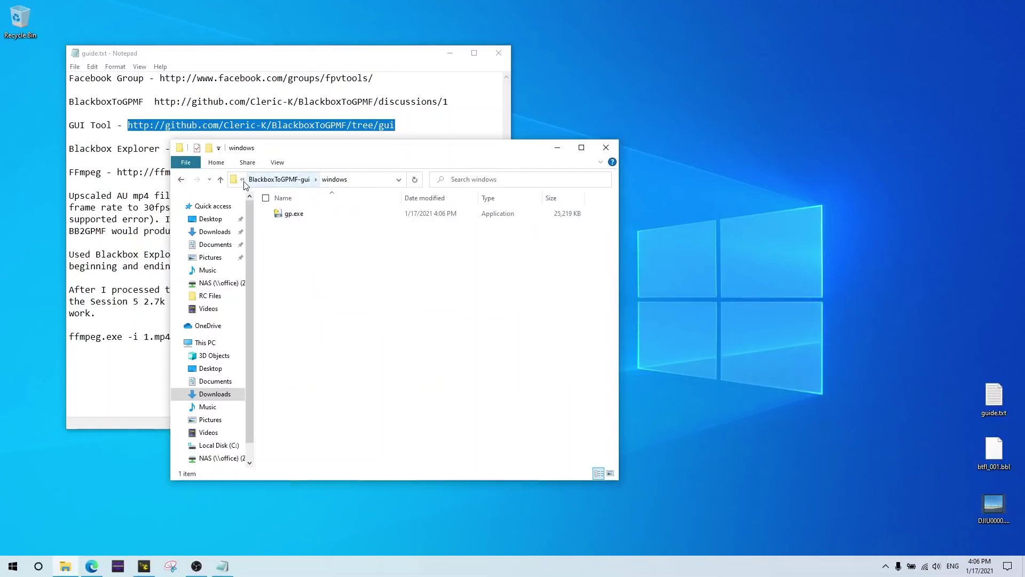
{"action": "left_click", "coordinate": [263, 180]}
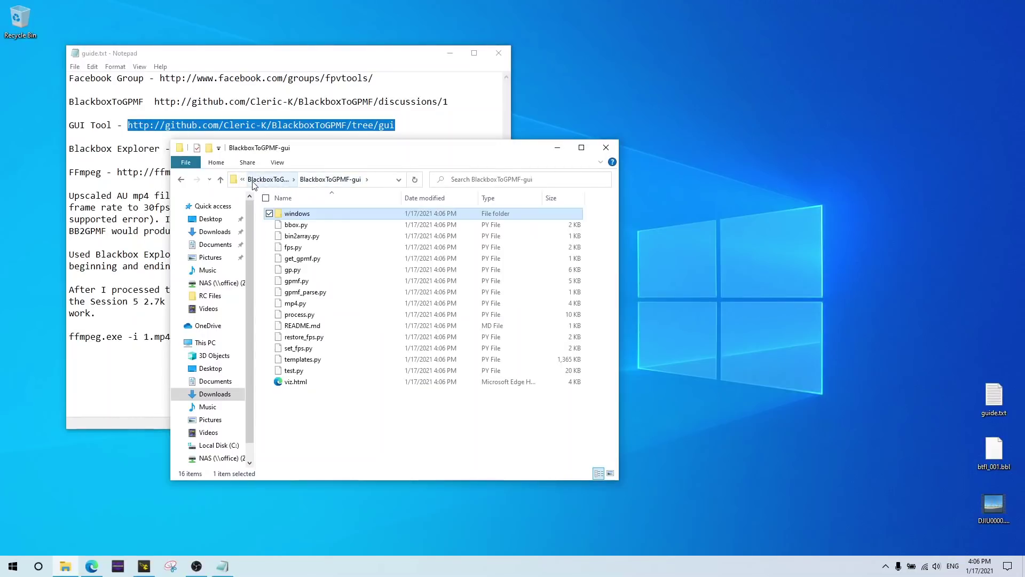
{"action": "left_click", "coordinate": [220, 180]}
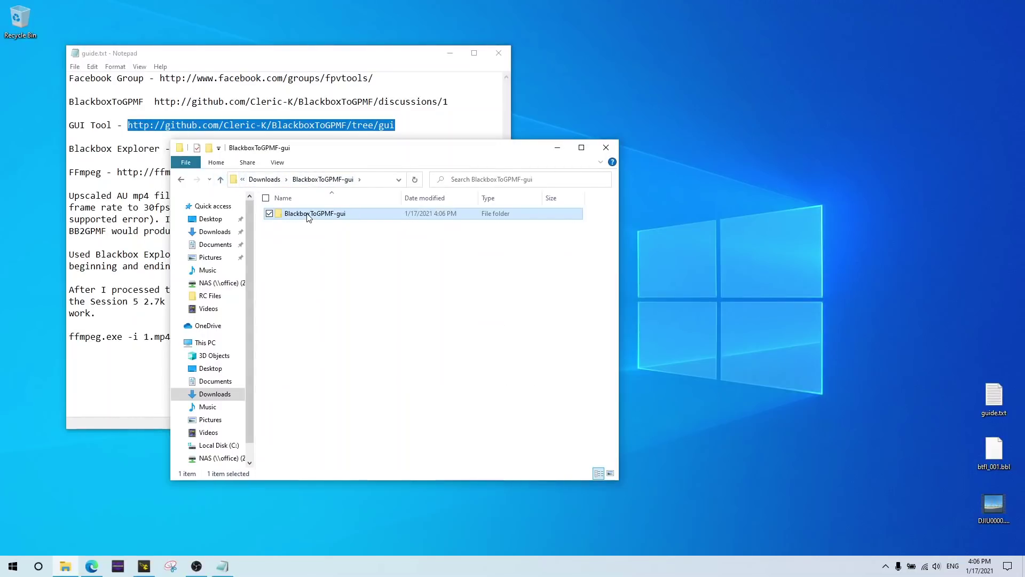
- Move the BlackboxToGPMF-gui folder onto the desktop and rename it BB2GPMF
{"action": "left_click_drag", "start_coordinate": [308, 216], "coordinate": [23, 122]}
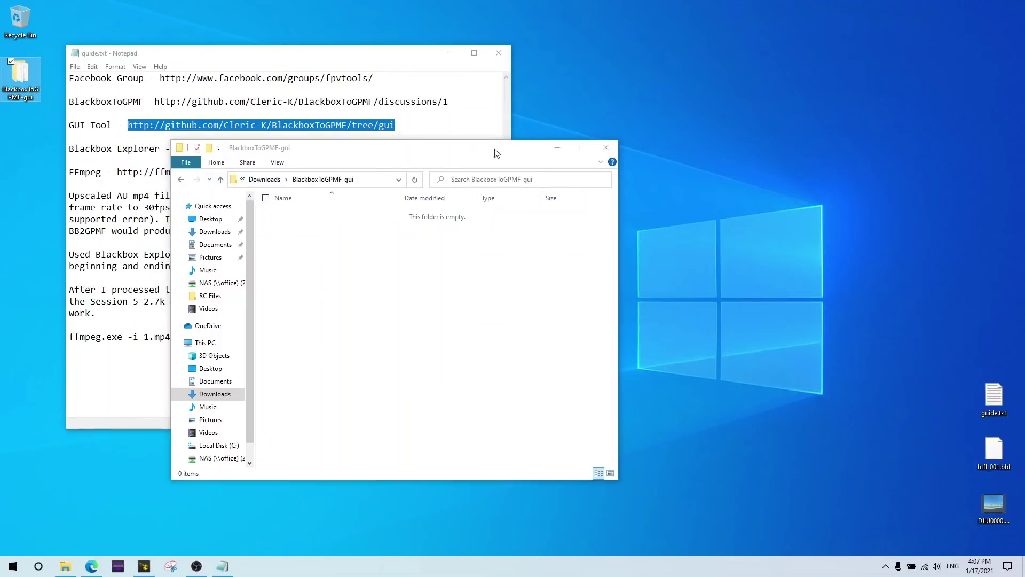
{"action": "left_click", "coordinate": [606, 148]}
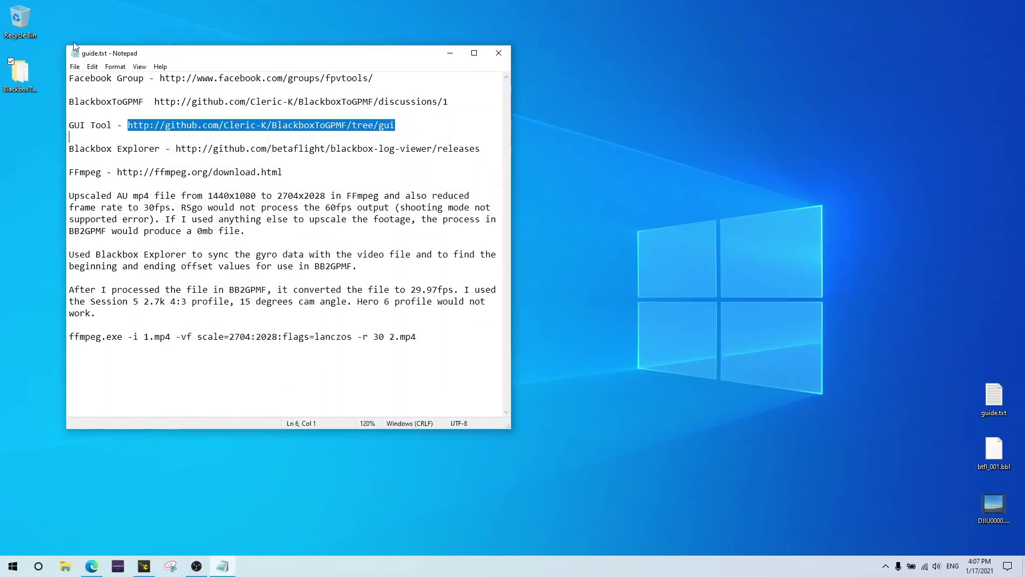
{"action": "left_click", "coordinate": [12, 95]}
{"action": "left_click", "coordinate": [13, 94]}
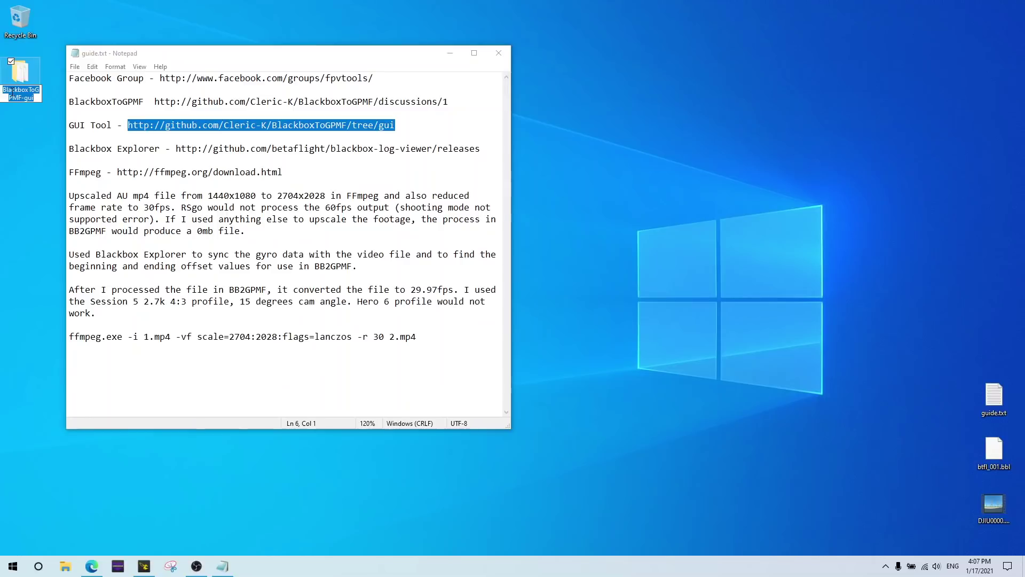
{"action": "type", "text": "BB"}
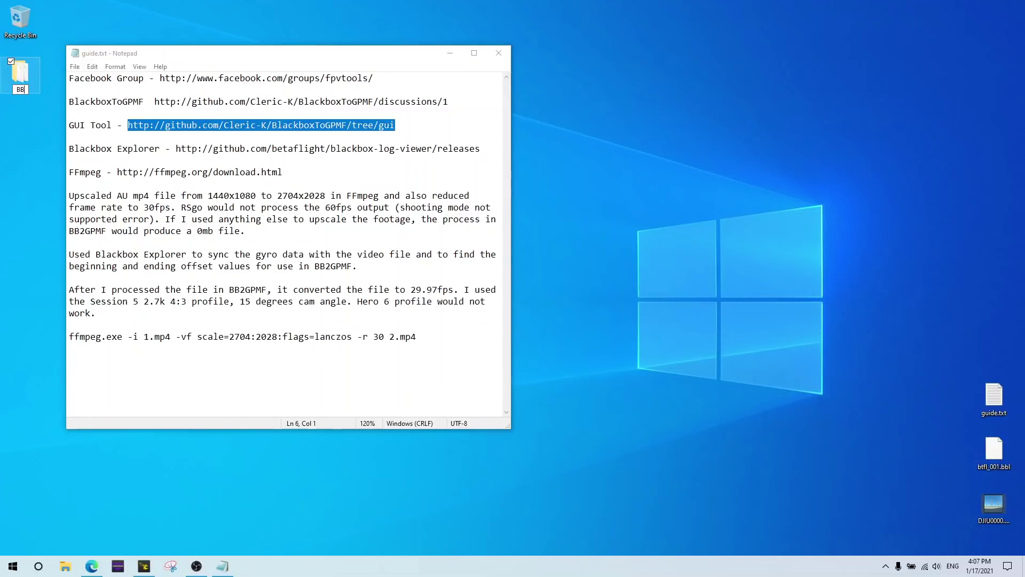
{"action": "type", "text": "2GPMF"}
{"action": "key", "text": "Return"}
- Open BB2GPMF's windows subfolder containing gp.exe
{"action": "double_click", "coordinate": [18, 81]}
{"action": "left_click_drag", "start_coordinate": [421, 148], "coordinate": [747, 74]}
{"action": "double_click", "coordinate": [655, 139]}
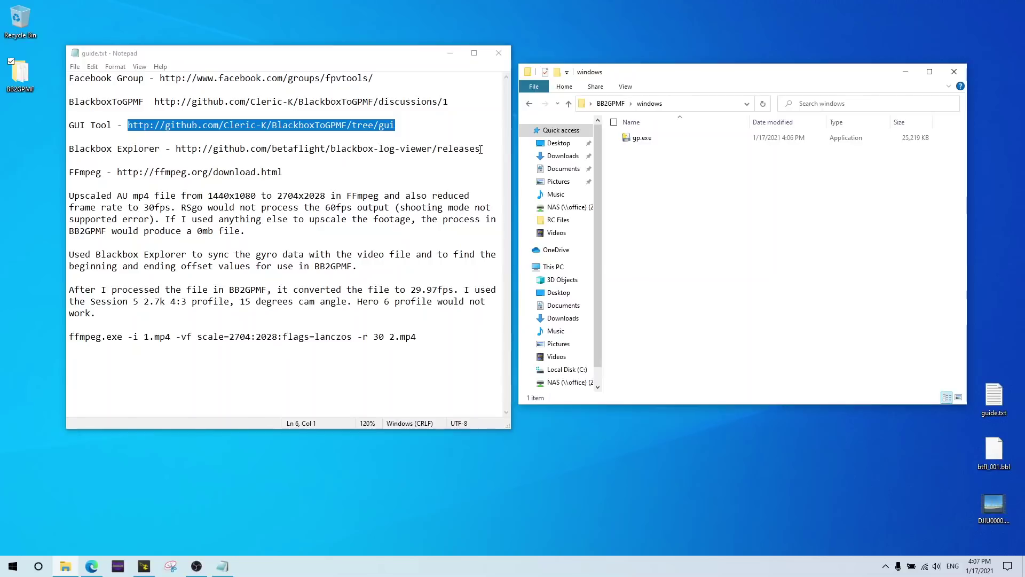
- Open the Blackbox Explorer releases link and download betaflight-blackbox-explorer-installer_3.5.0_win32.exe
{"action": "left_click", "coordinate": [481, 149]}
{"action": "left_click_drag", "start_coordinate": [481, 149], "coordinate": [178, 151]}
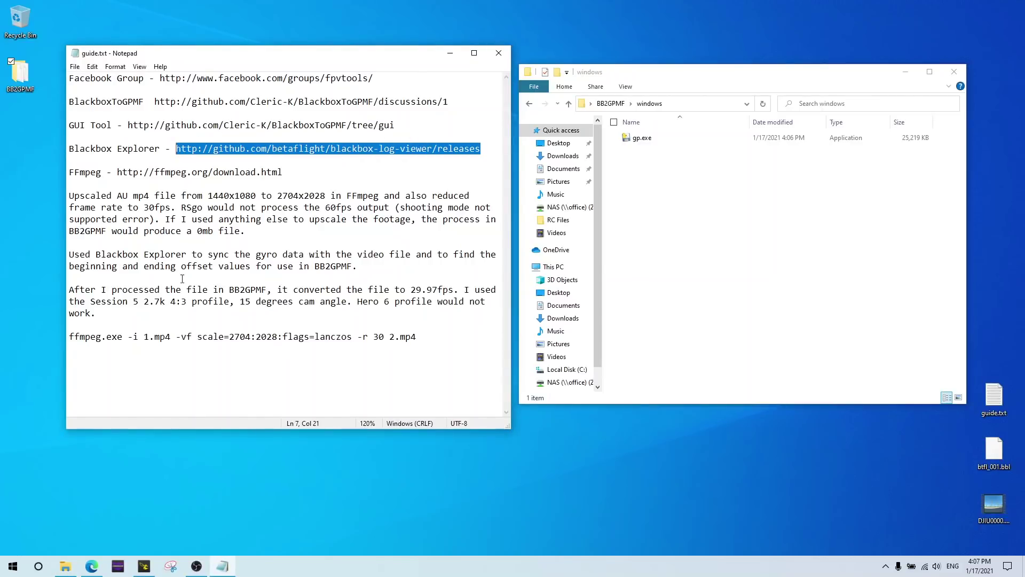
{"action": "left_click", "coordinate": [92, 566]}
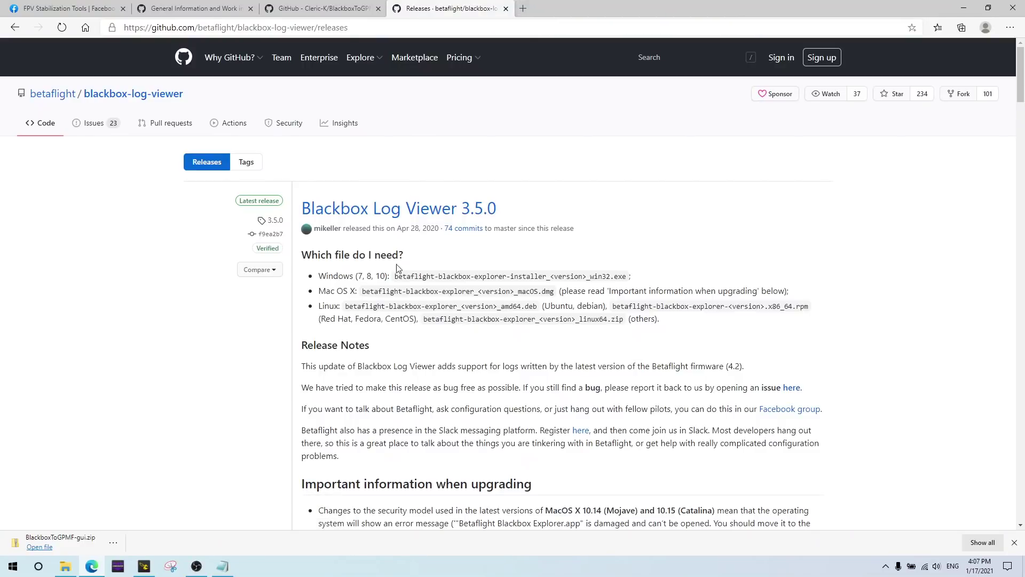
{"action": "scroll", "coordinate": [451, 105], "scroll_direction": "down", "scroll_amount": 3}
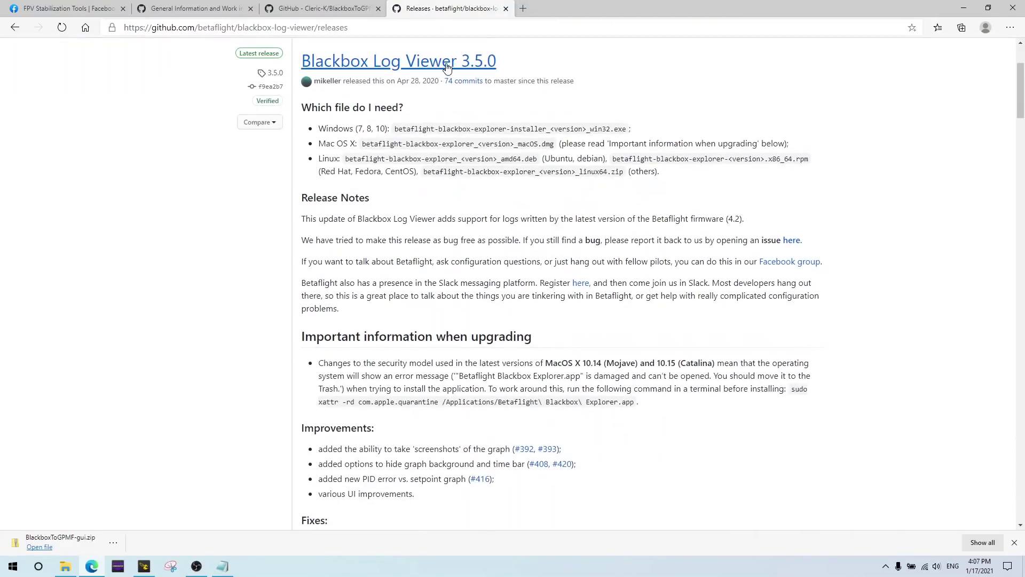
{"action": "left_click", "coordinate": [470, 63]}
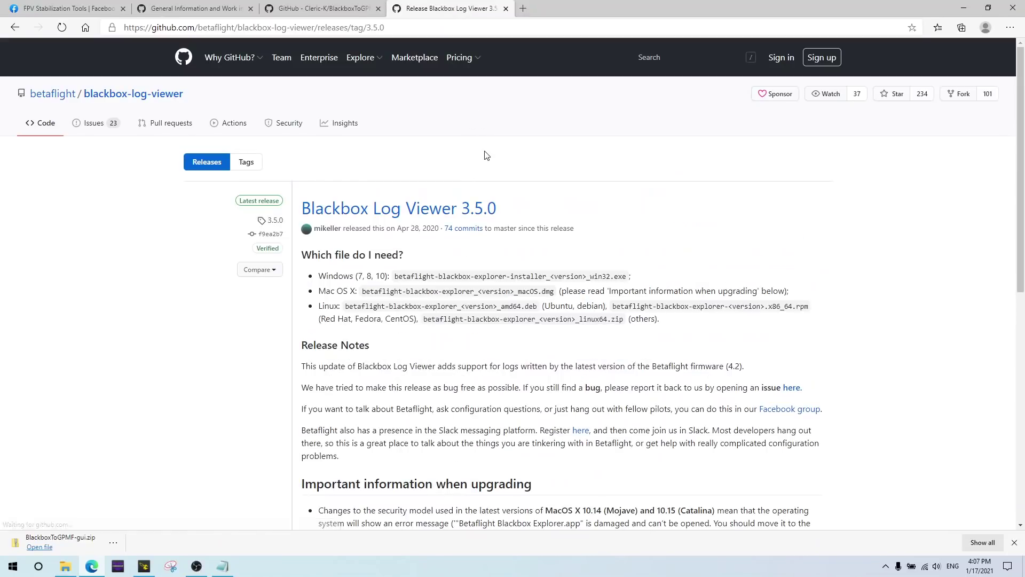
{"action": "scroll", "coordinate": [406, 290], "scroll_direction": "down", "scroll_amount": 8}
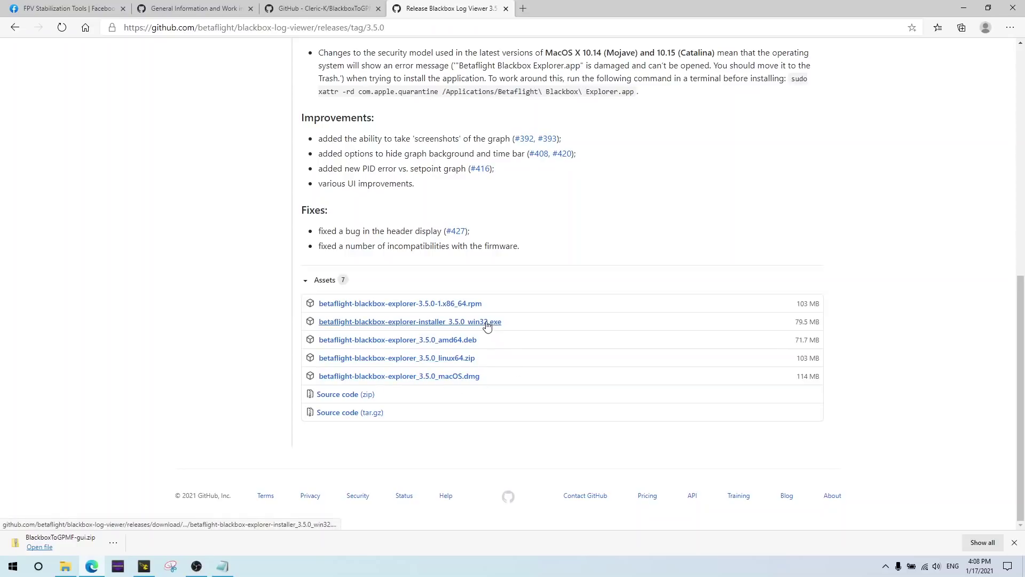
{"action": "left_click", "coordinate": [487, 323]}
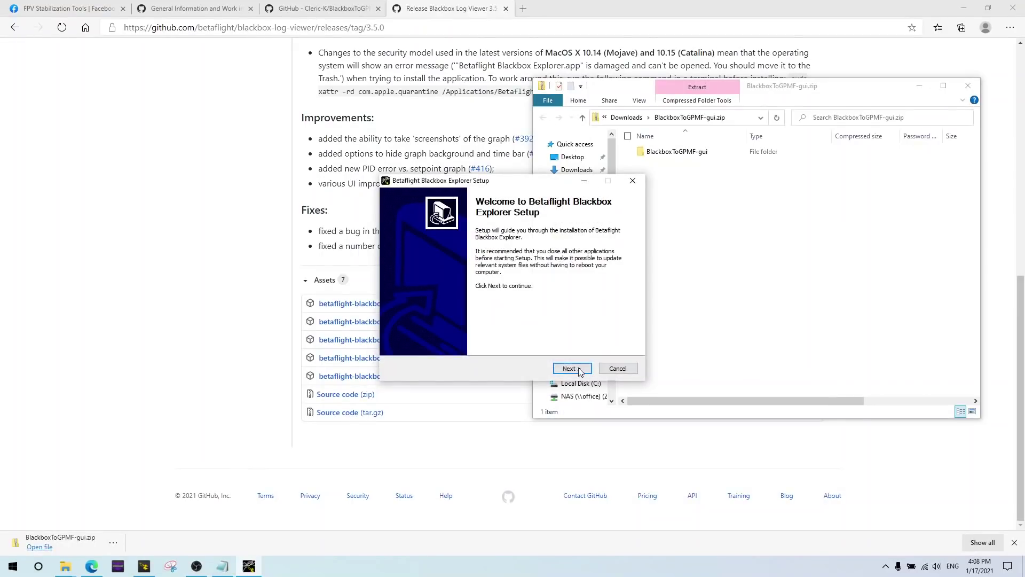
- Install Blackbox Explorer in the default location, accepting the licence, with launch enabled at Finish
{"action": "left_click", "coordinate": [569, 368]}
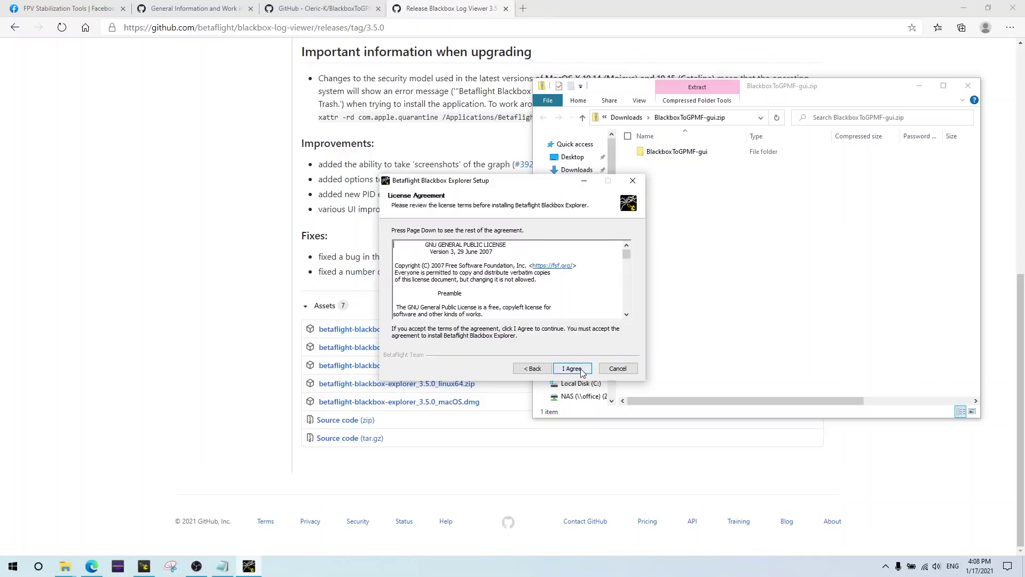
{"action": "left_click", "coordinate": [581, 369]}
{"action": "left_click", "coordinate": [575, 369]}
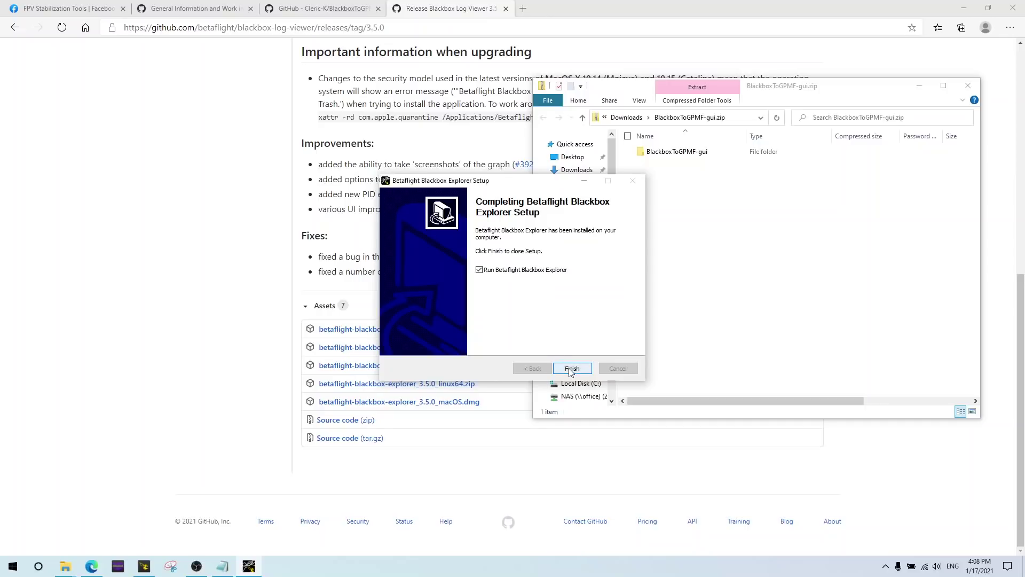
{"action": "left_click", "coordinate": [576, 368]}
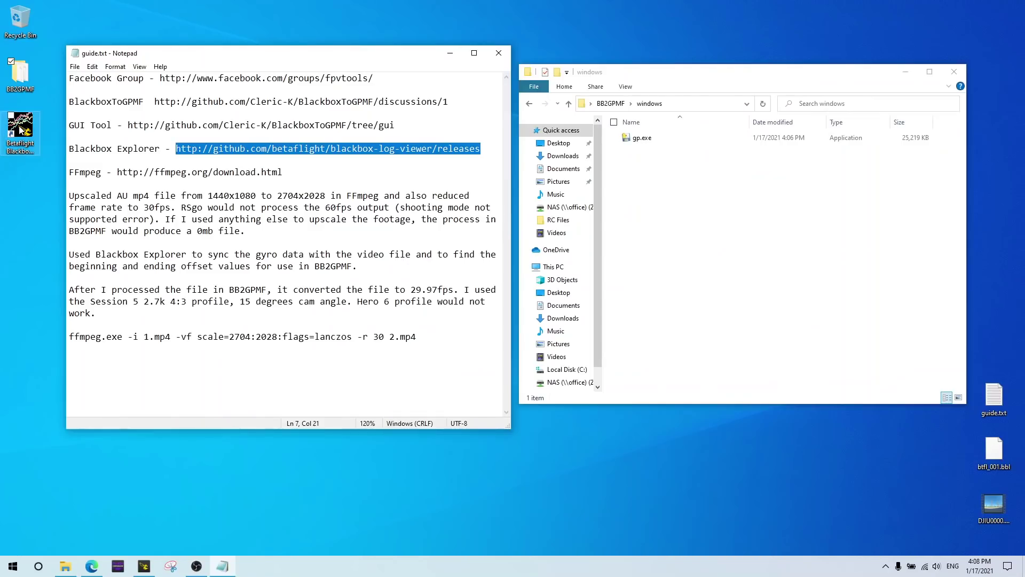
- Launch Blackbox Explorer 3.5.0 from the desktop shortcut to its welcome screen, then minimize it
{"action": "double_click", "coordinate": [19, 130]}
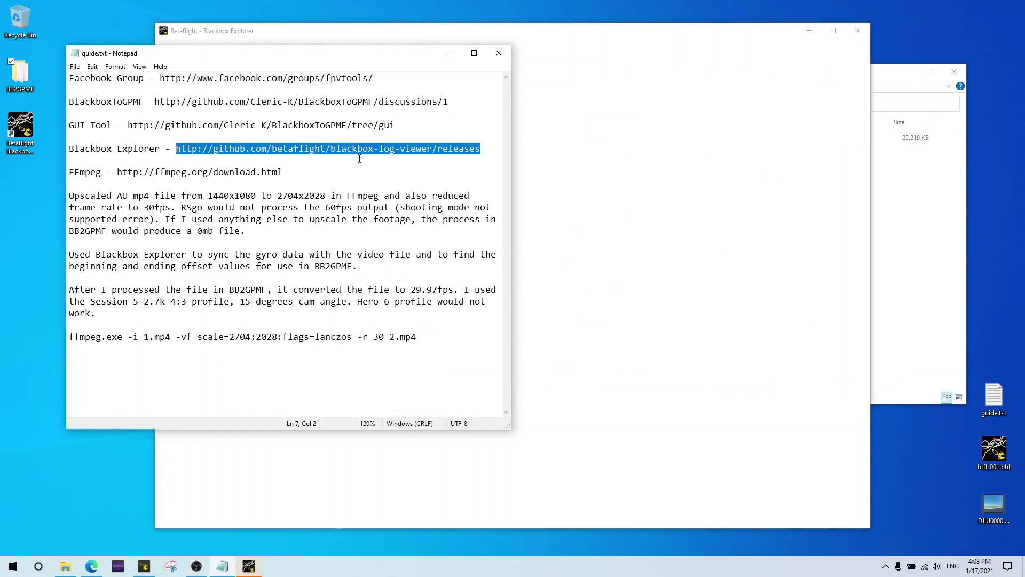
{"action": "left_click", "coordinate": [560, 30]}
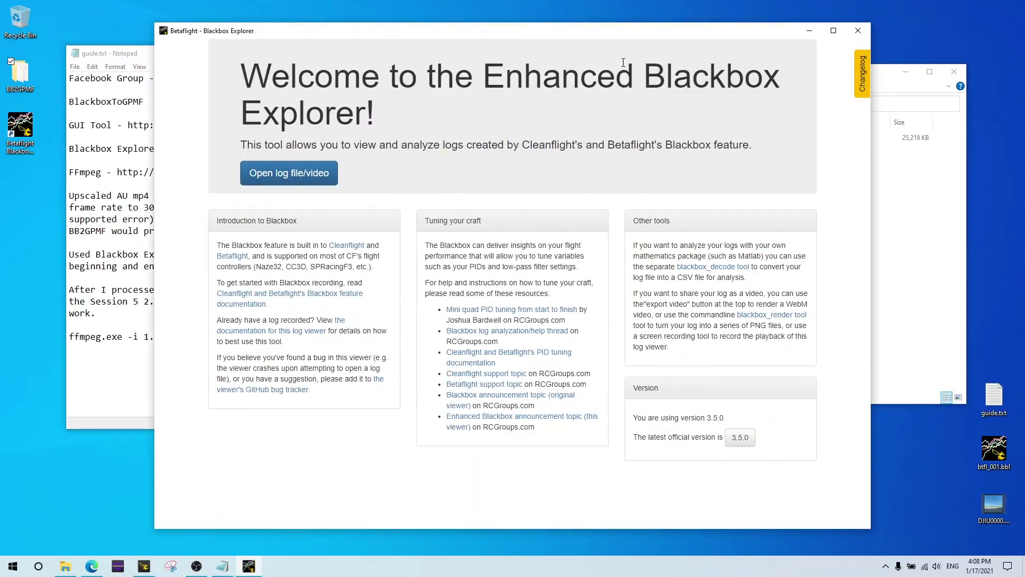
{"action": "left_click", "coordinate": [809, 31]}
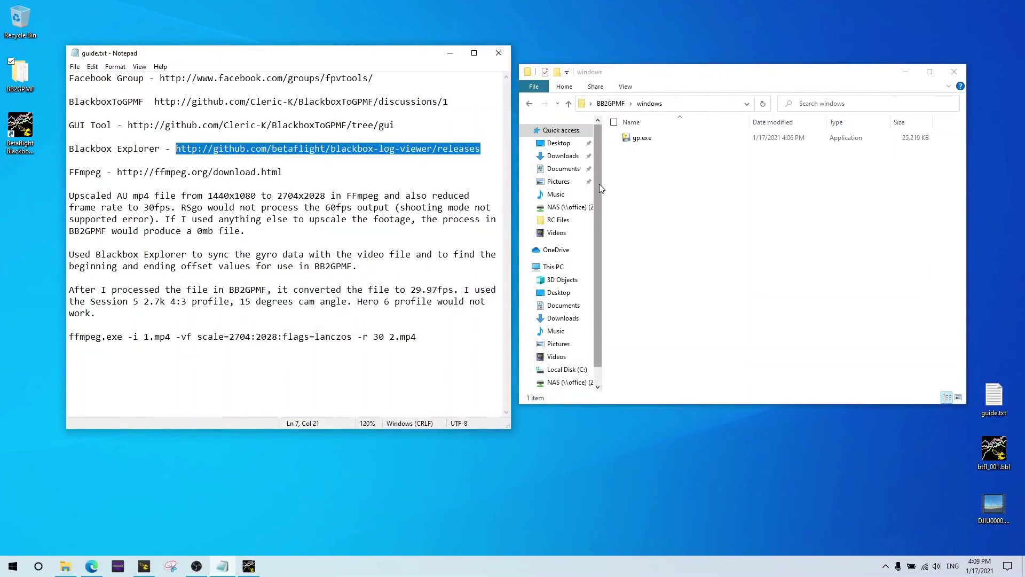
{"action": "left_click_drag", "start_coordinate": [298, 172], "coordinate": [119, 166]}
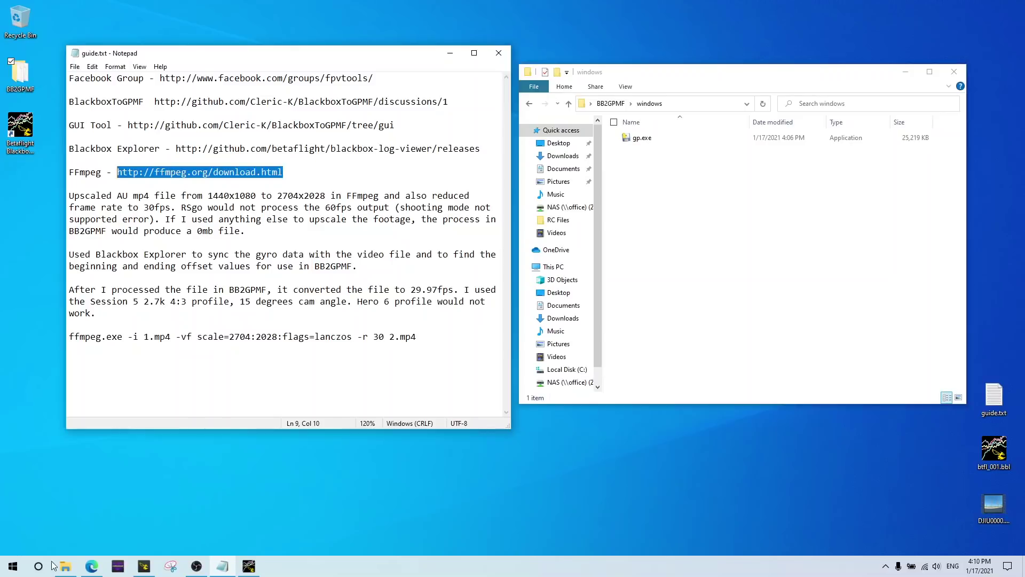
- Load the copied ffmpeg.org download page in a new Edge tab
{"action": "left_click", "coordinate": [91, 566]}
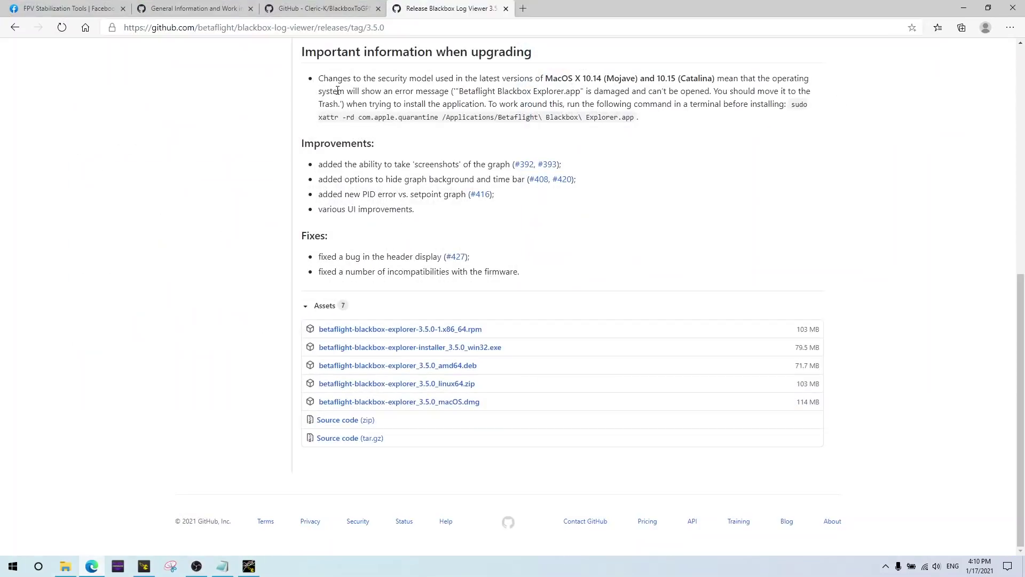
{"action": "left_click", "coordinate": [522, 8]}
{"action": "type", "text": "ffmpeg.org/download.html"}
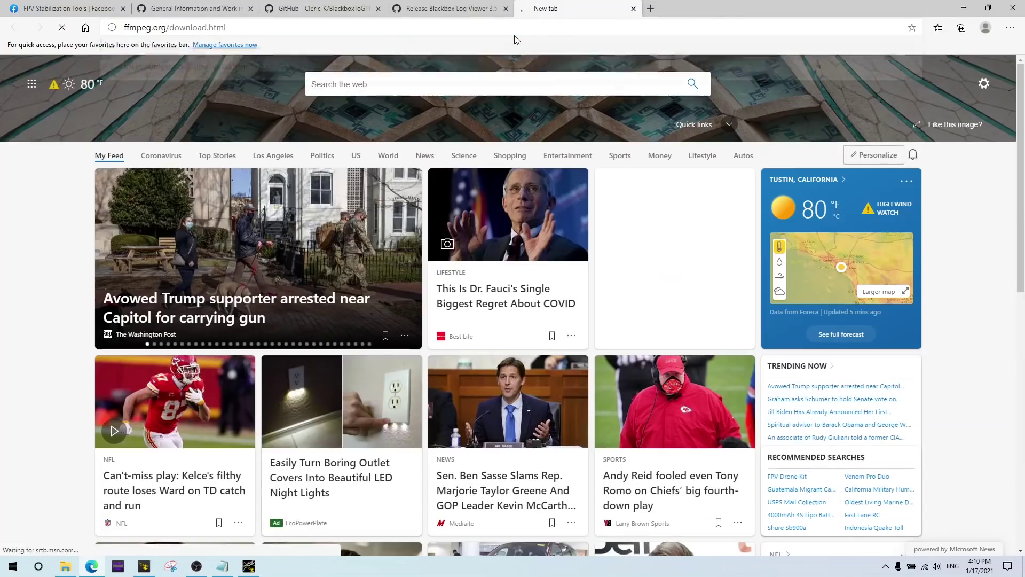
{"action": "key", "text": "Return"}
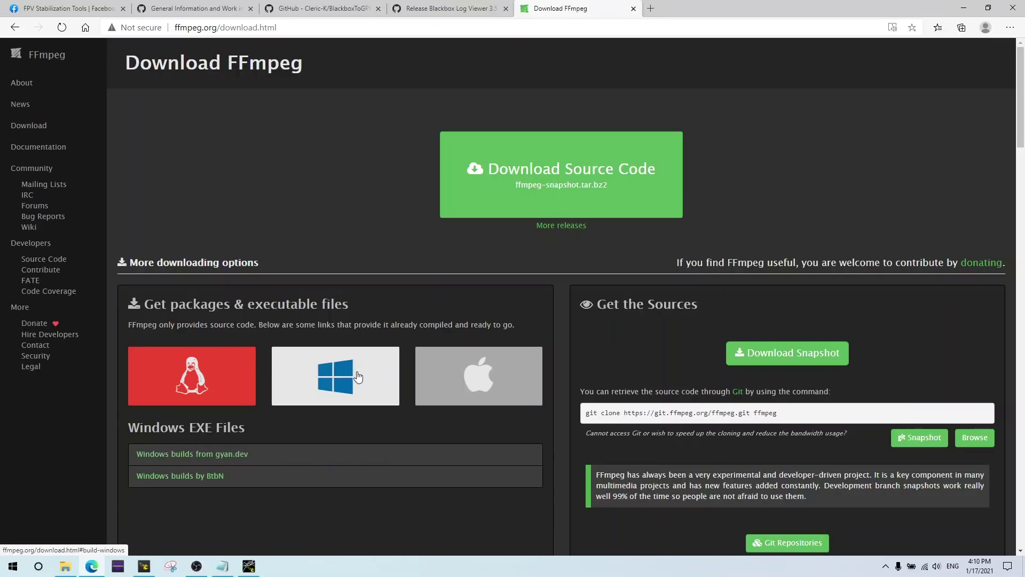
- Go to gyan.dev's Windows builds and download ffmpeg-git-full.7z
{"action": "left_click", "coordinate": [354, 377]}
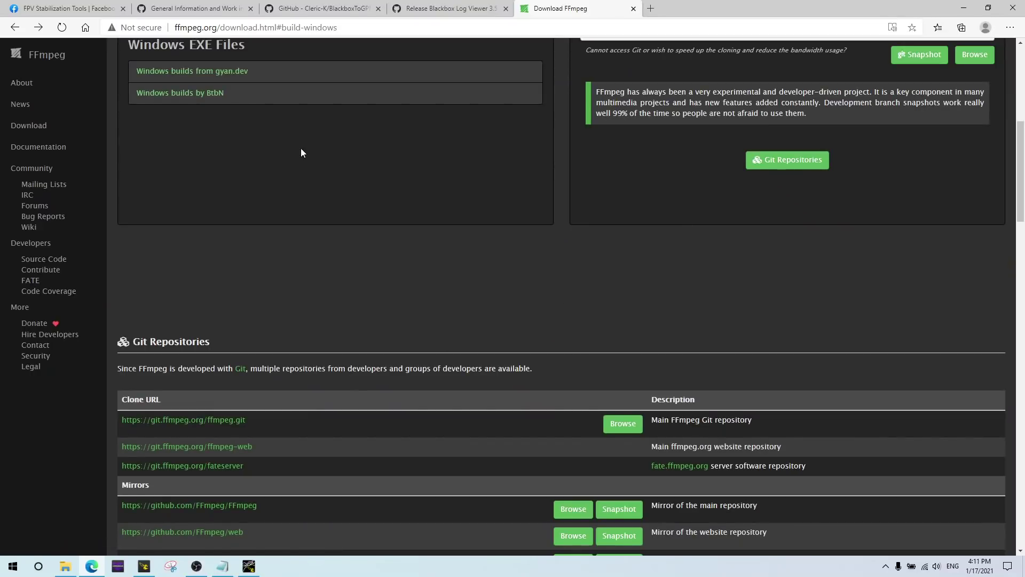
{"action": "left_click", "coordinate": [223, 73]}
{"action": "scroll", "coordinate": [269, 295], "scroll_direction": "down", "scroll_amount": 10}
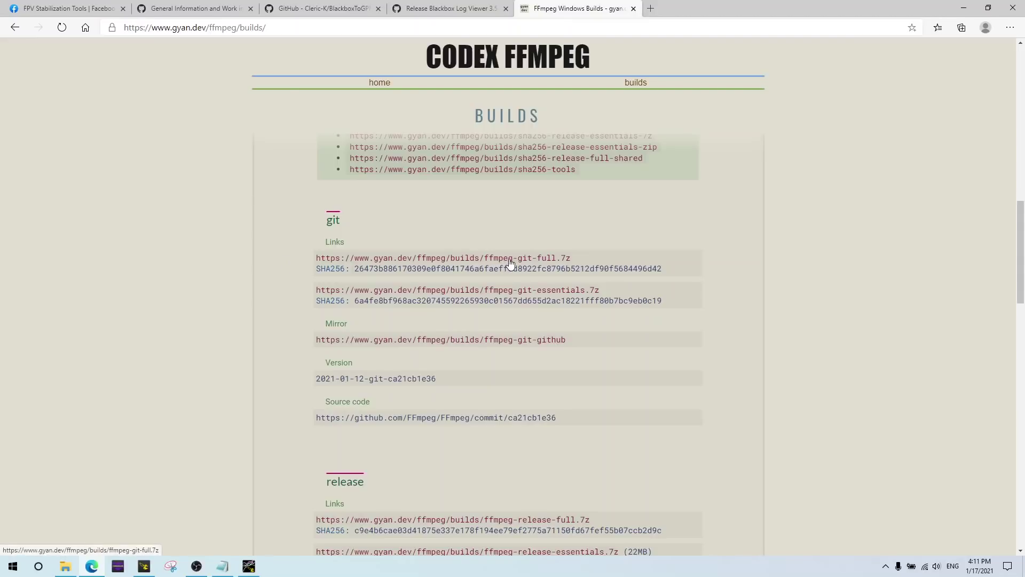
{"action": "left_click", "coordinate": [543, 259]}
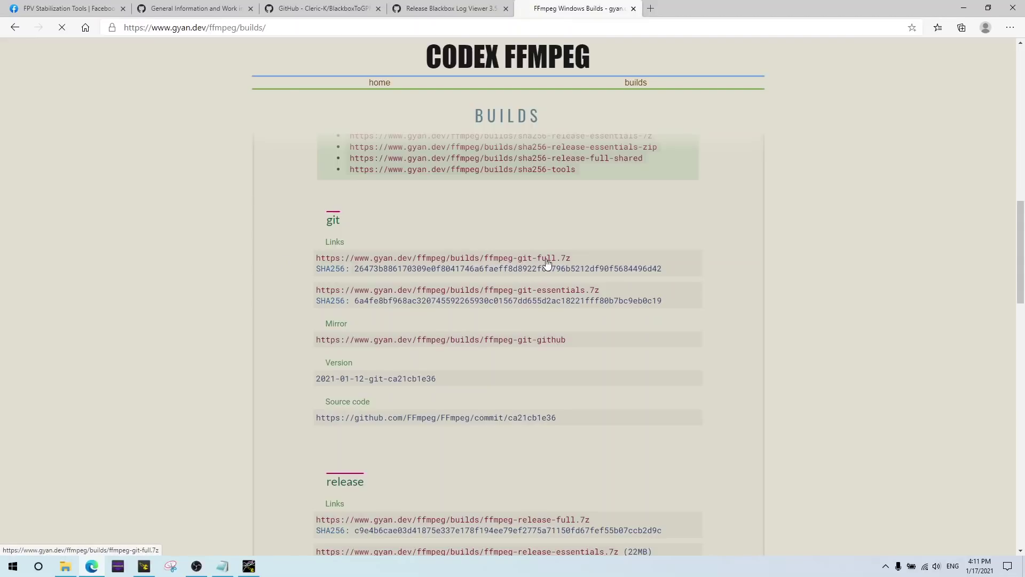